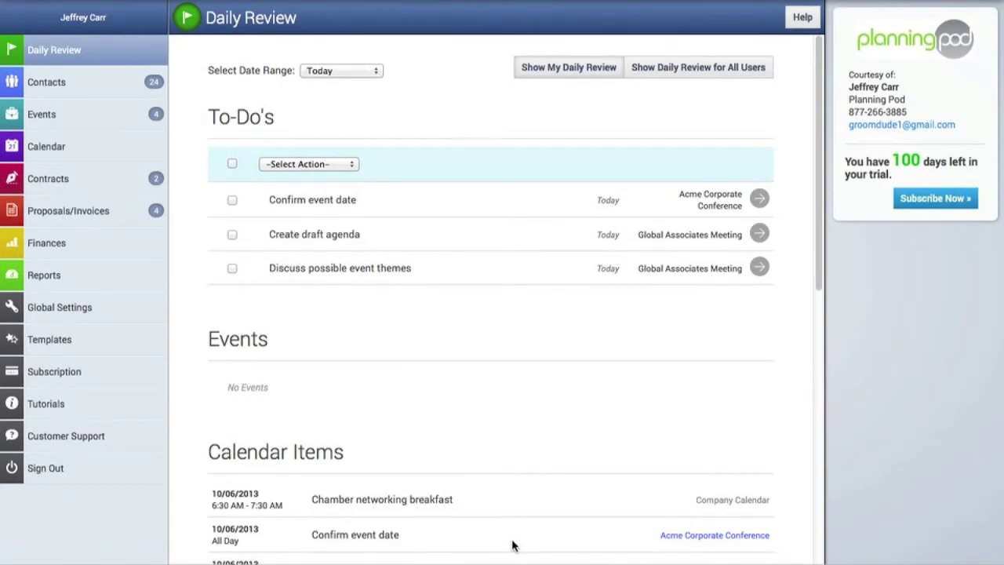
Step: Go to Contracts and choose Manage Contract Groups from the Create Contract dropdown
click(57, 180)
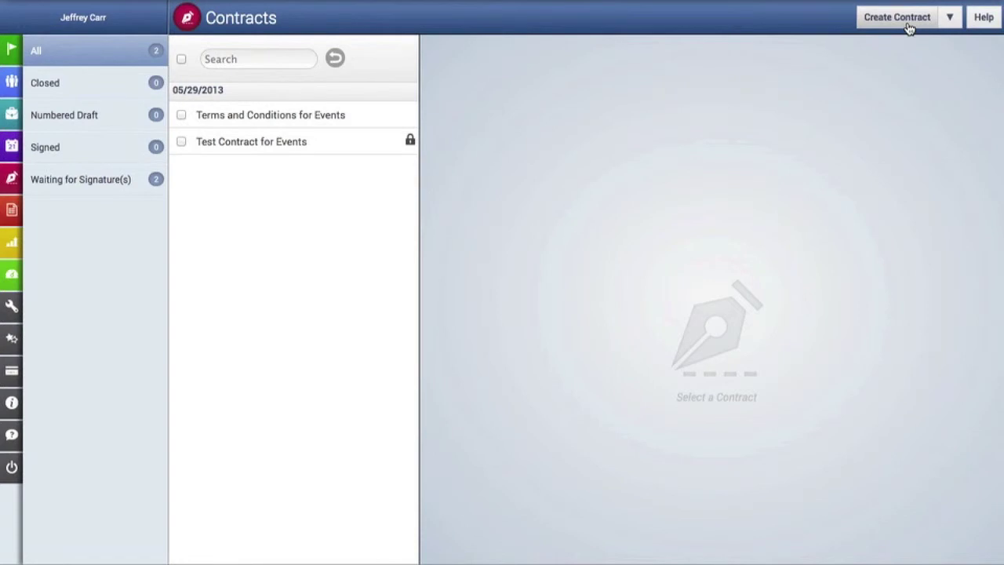
click(951, 26)
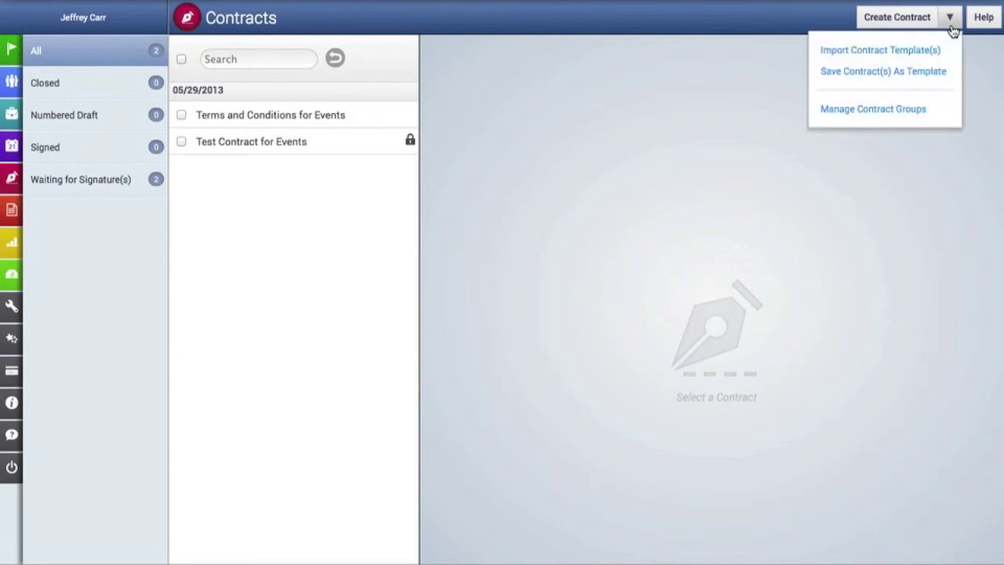
click(923, 111)
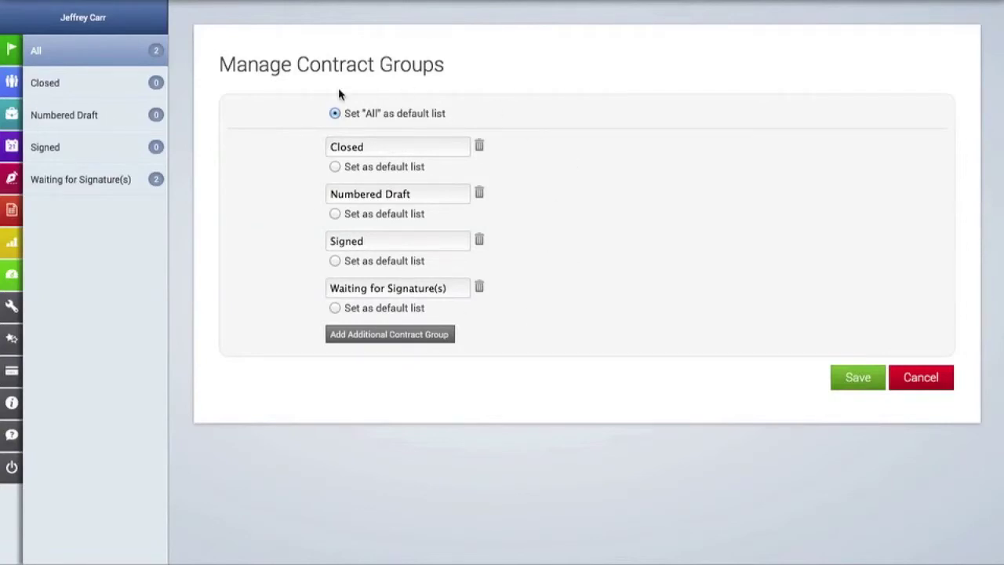
Step: Add and save an additional contract group named 'Pending Contracts'
click(399, 339)
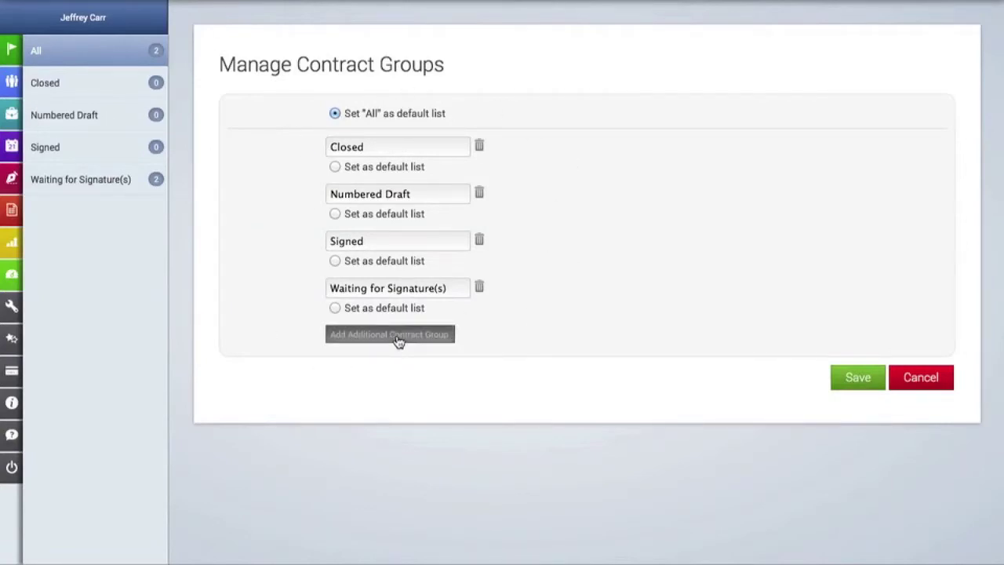
text(Pending Contracts)
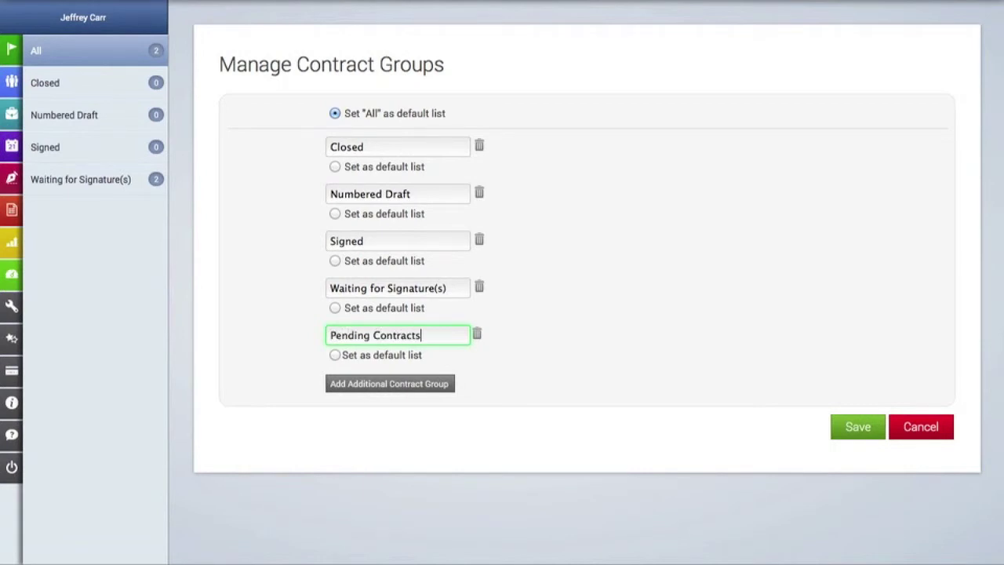
click(877, 432)
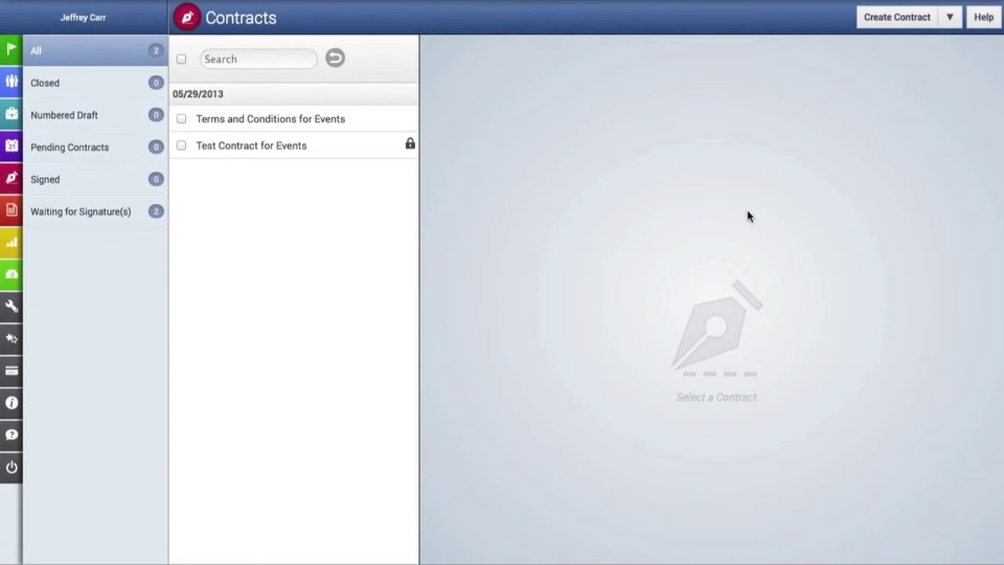
Step: Start a new contract with reference 'Evans-White Event Contract' in the Pending Contracts group
click(902, 19)
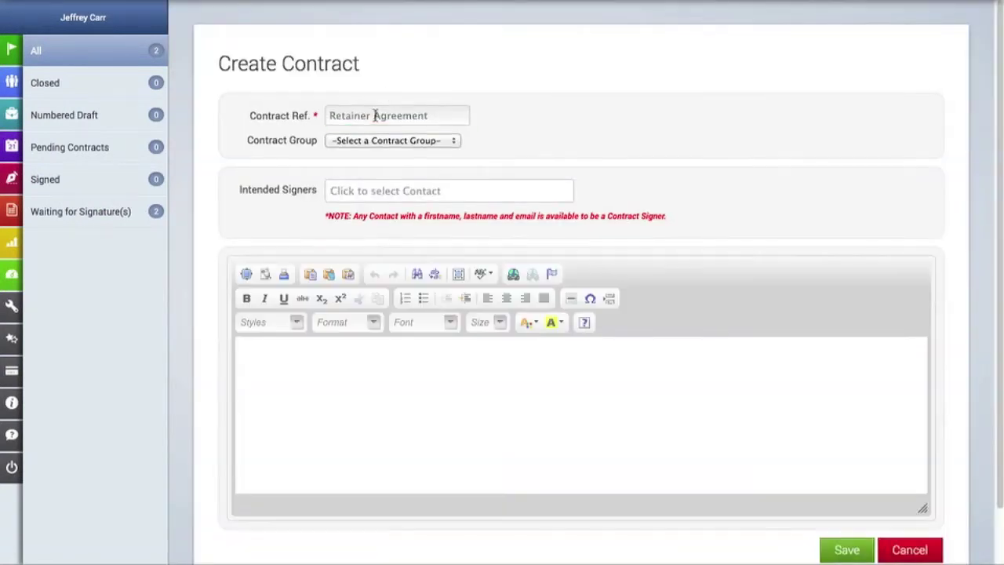
click(377, 115)
text(Evan)
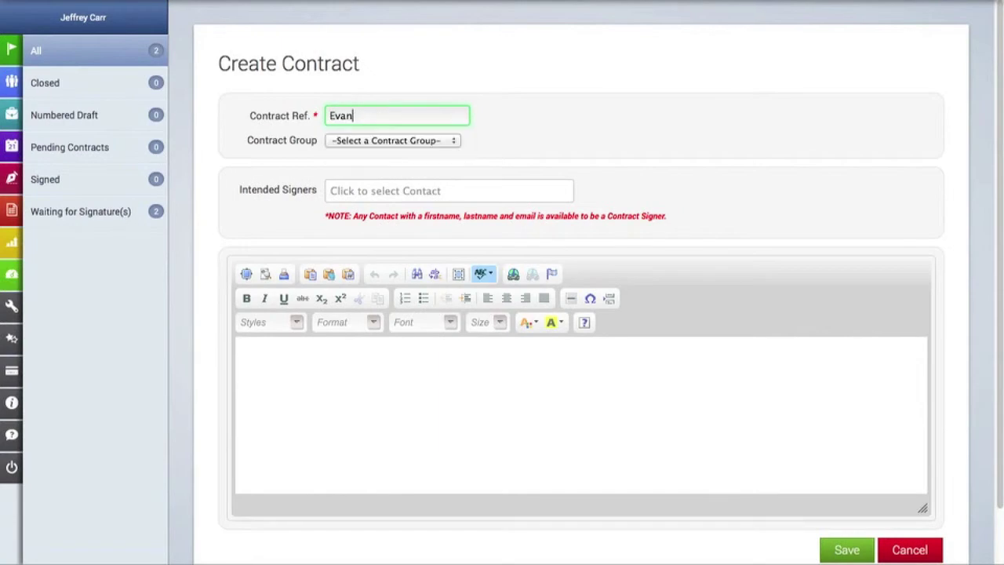
text(s-White Event Contract)
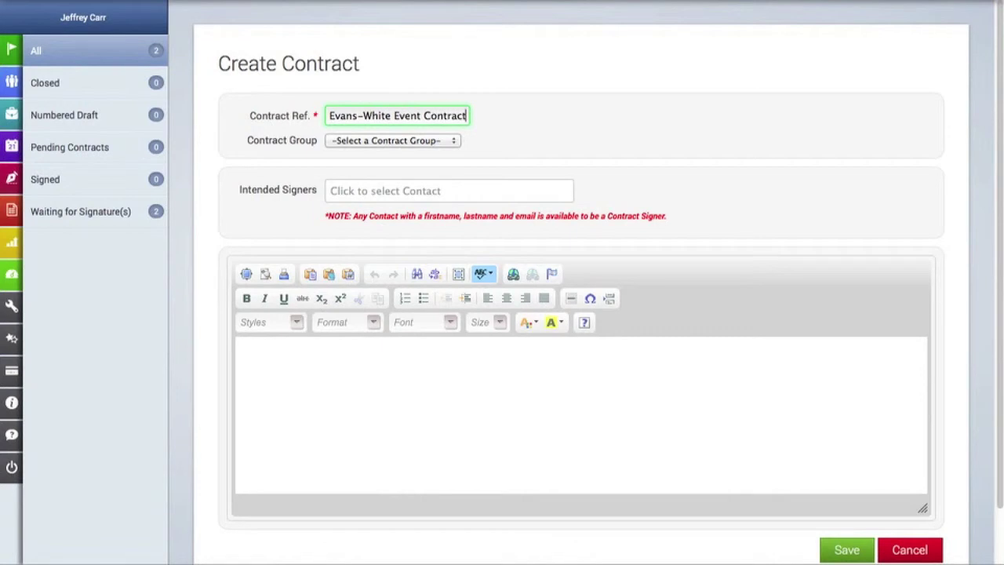
click(358, 141)
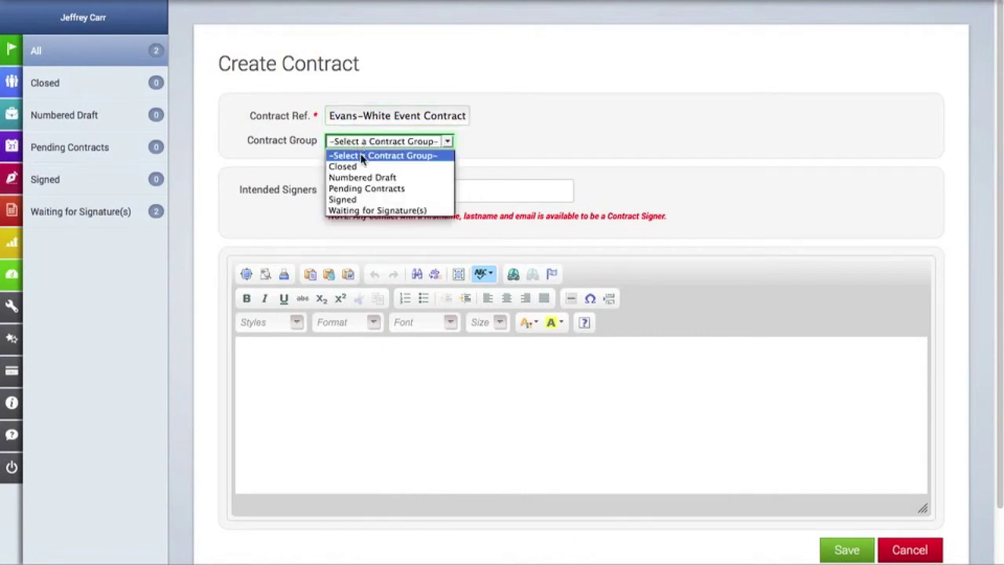
click(366, 189)
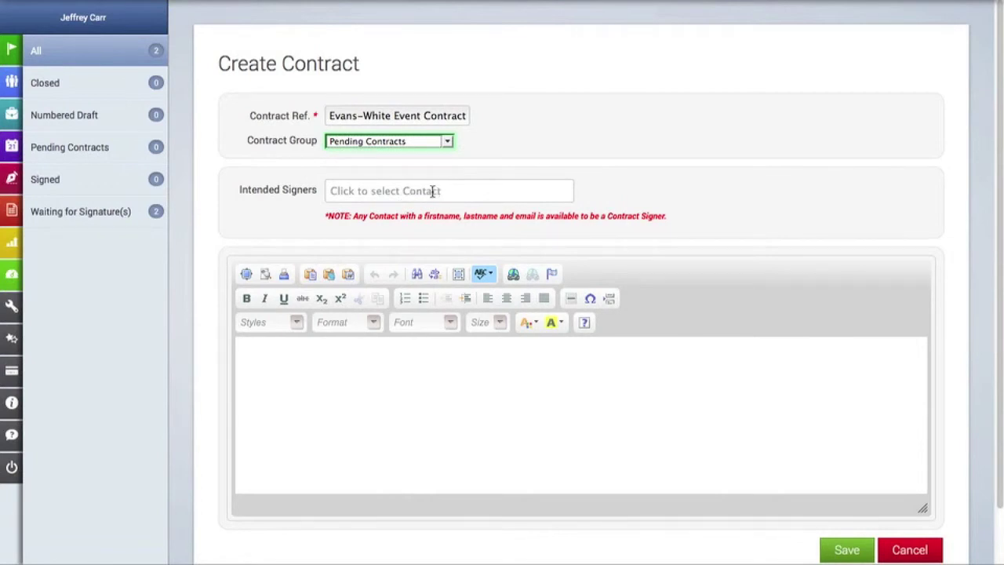
Step: Add the Planning Pod contact and a second contact as intended signers
click(432, 191)
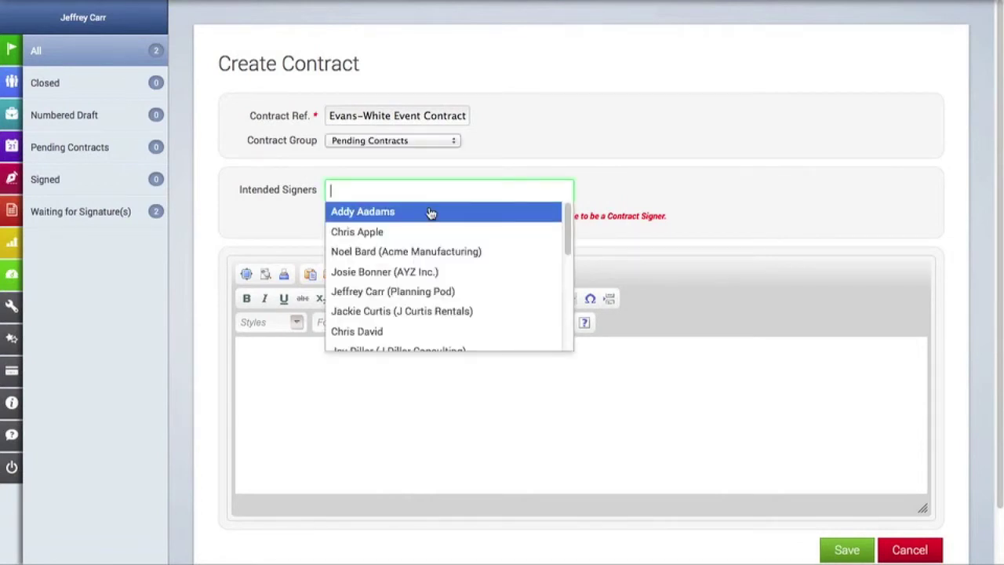
click(433, 292)
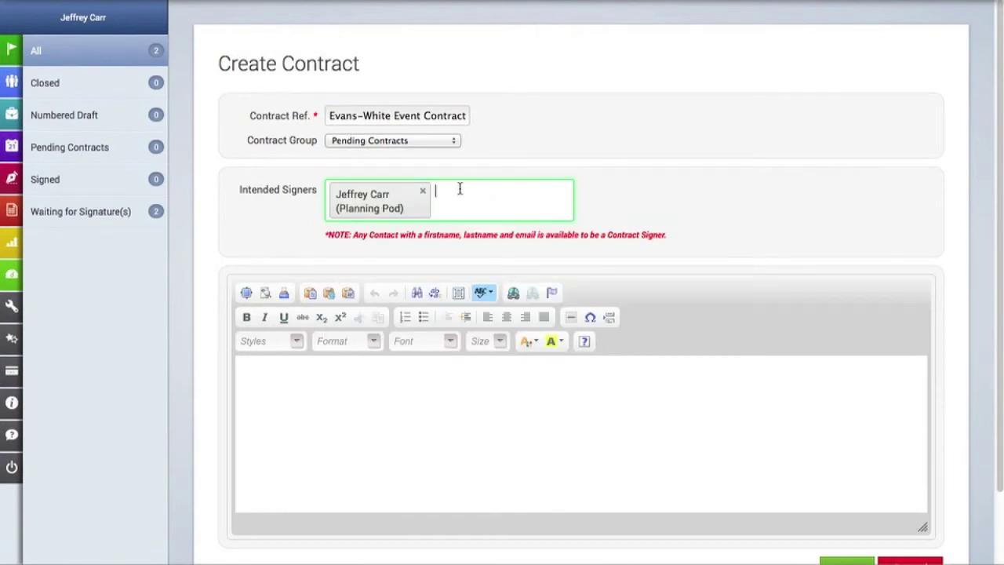
click(460, 189)
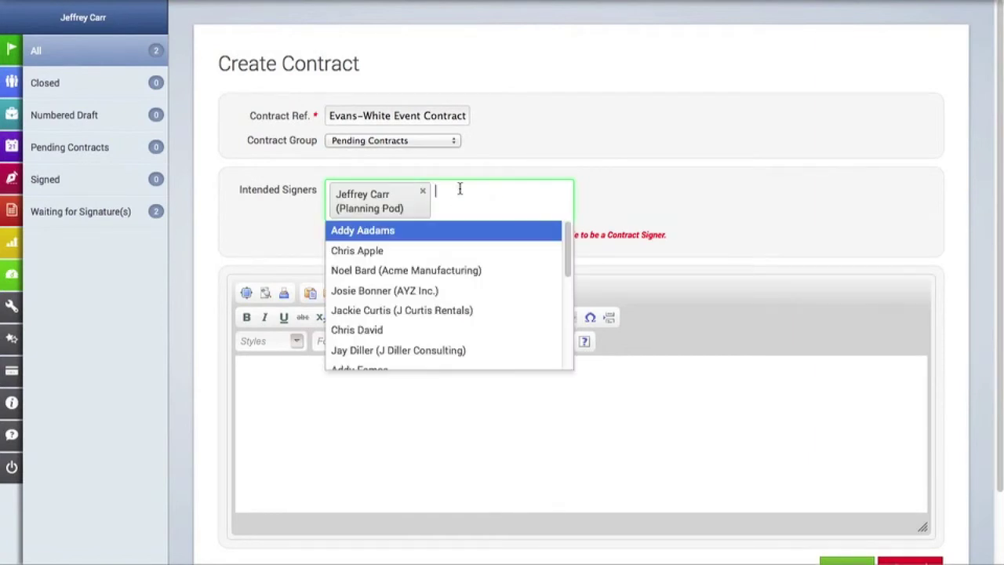
click(449, 352)
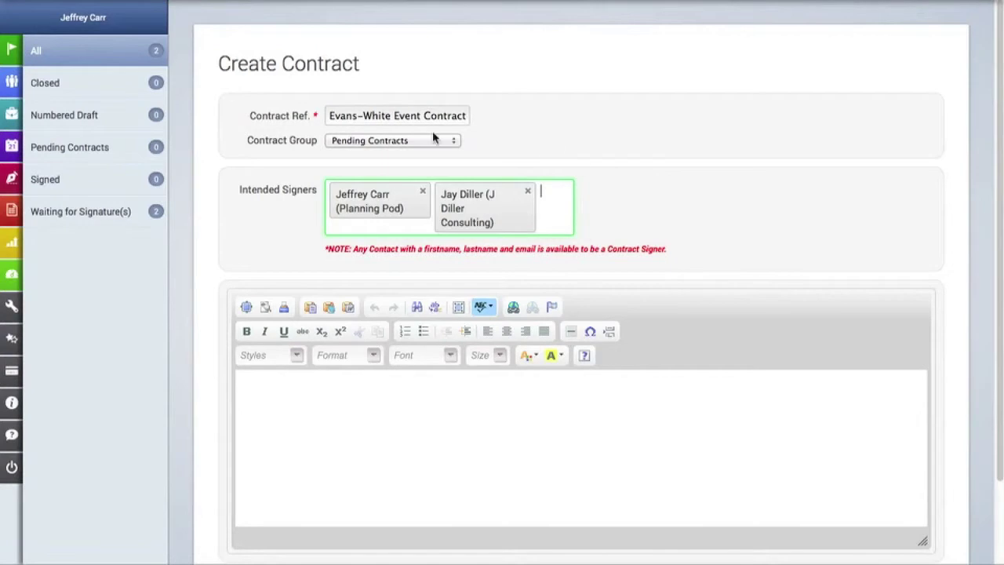
scroll(684, 203, down, 2)
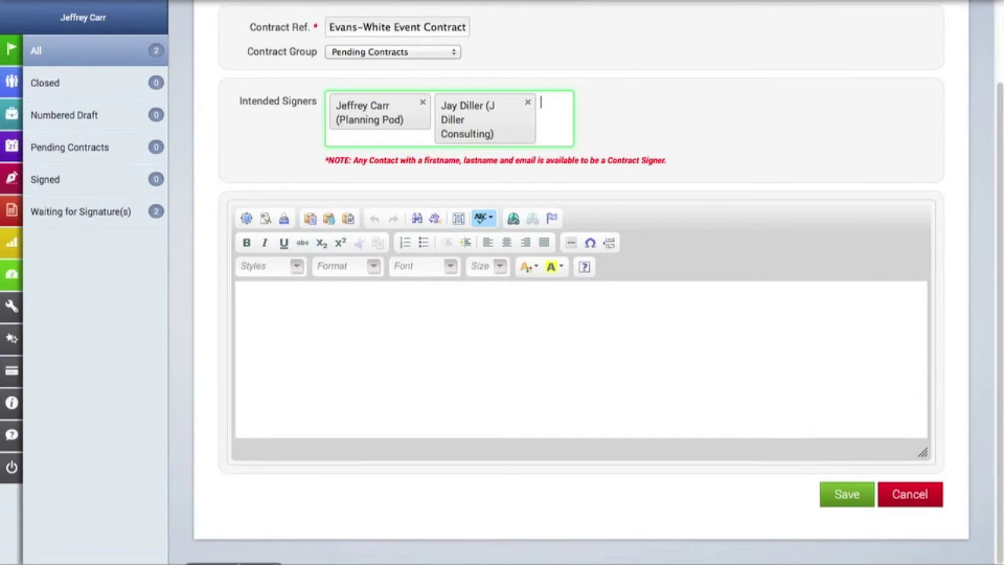
Step: Copy the full Event Management Agreement text from Word, then open the editor's Paste box
click(234, 563)
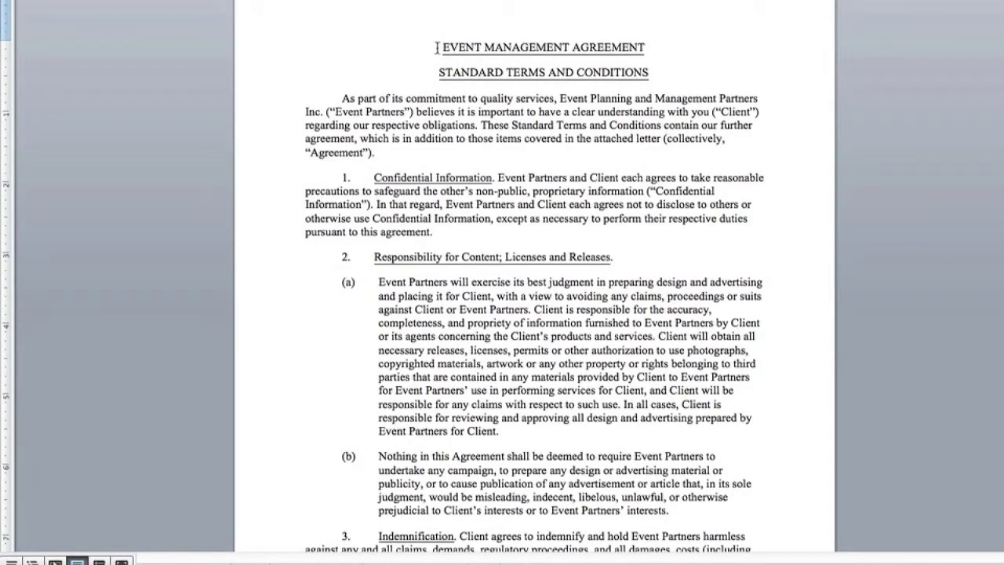
drag(437, 48, 549, 551)
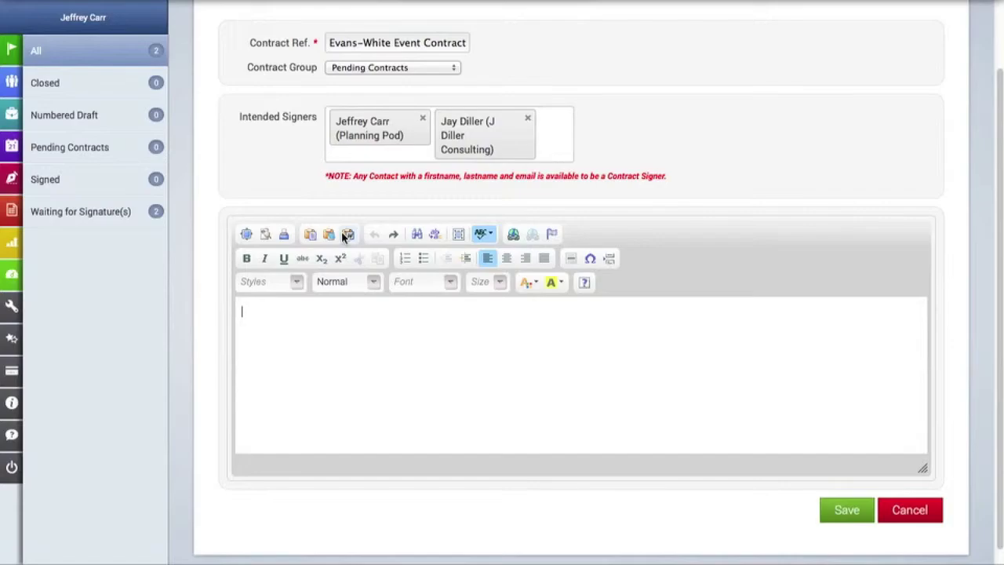
click(341, 232)
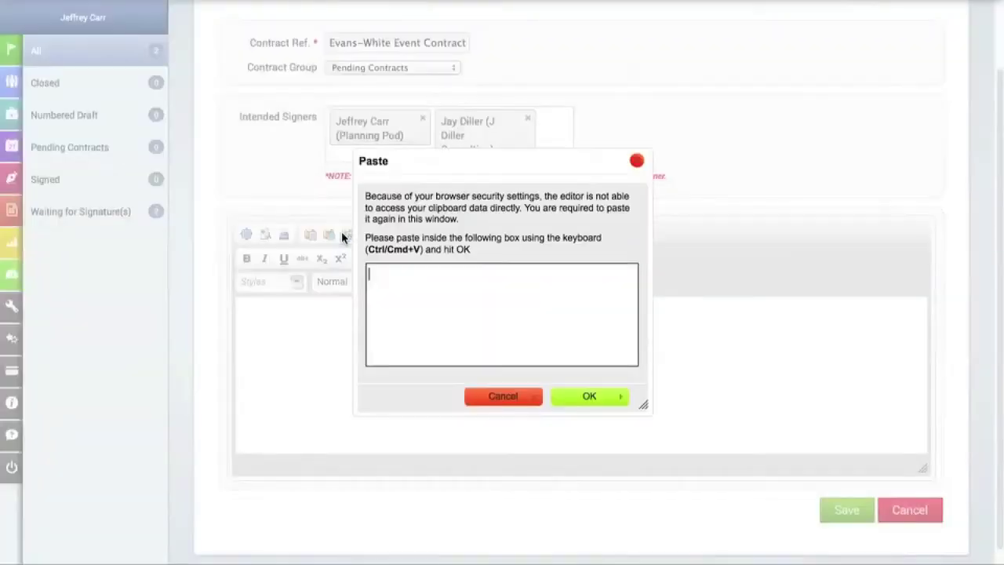
Step: Paste the agreement into the contract editor and add 'PLANNING AND' to its title
key(ctrl+v)
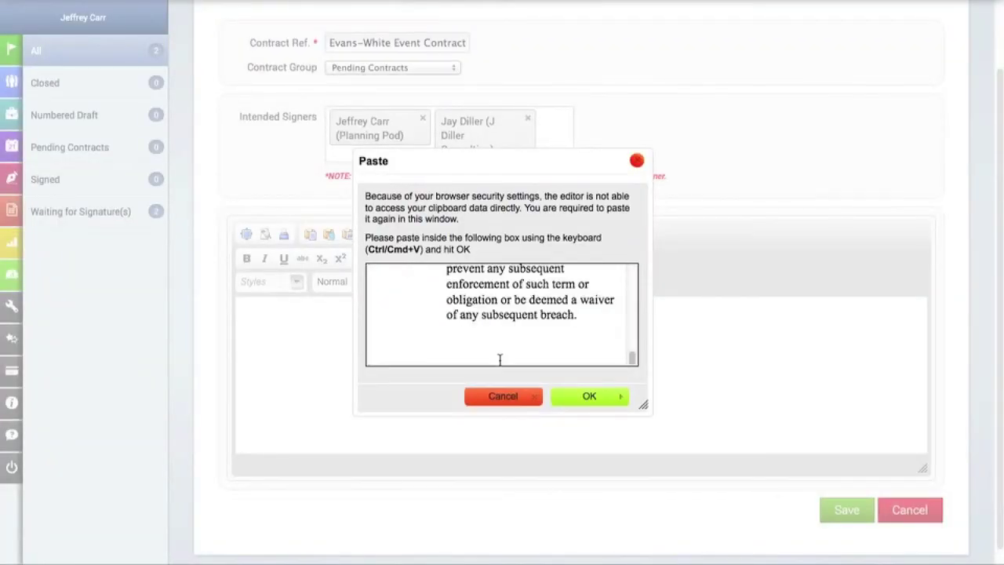
click(587, 396)
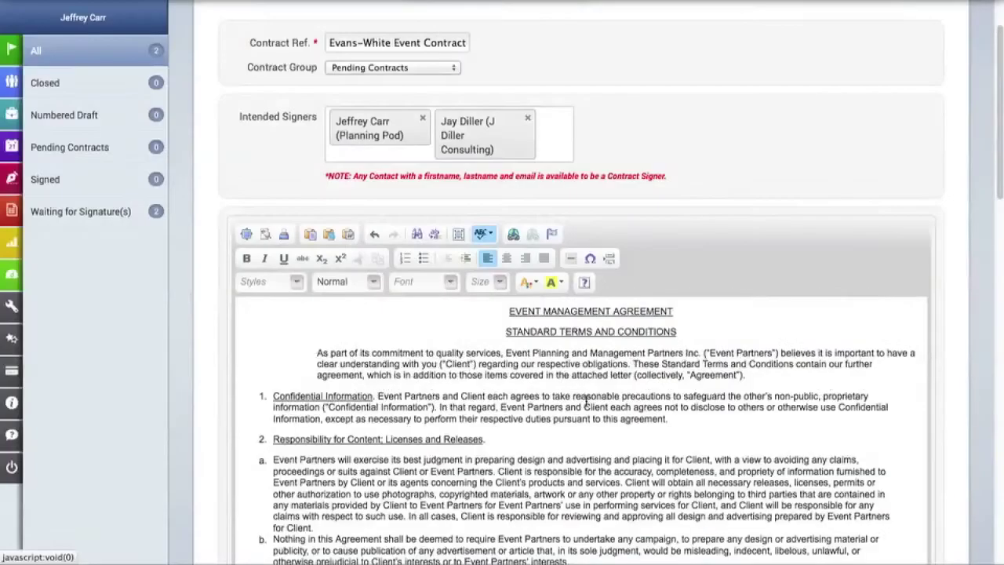
click(539, 312)
text(PLANNING AN)
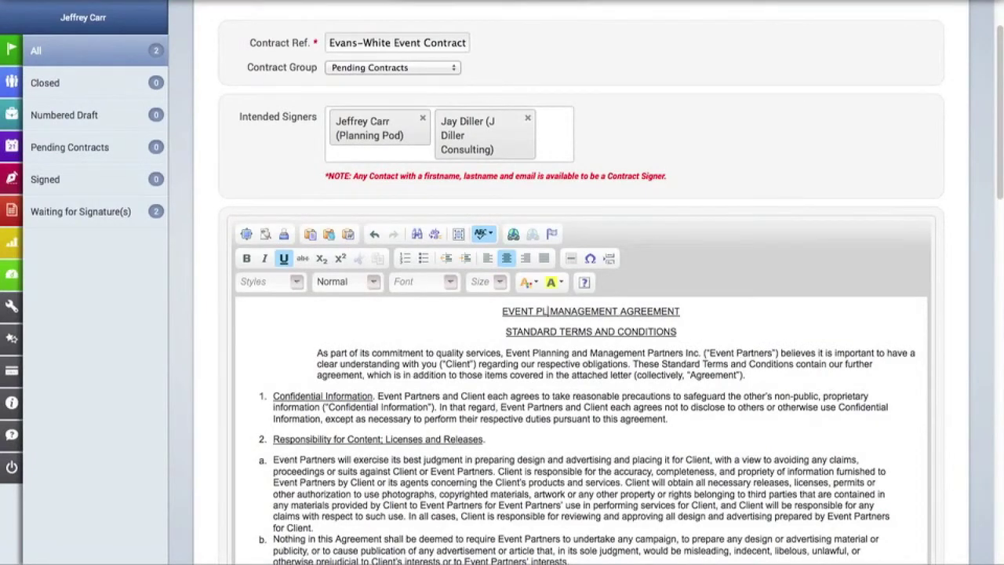
text(D)
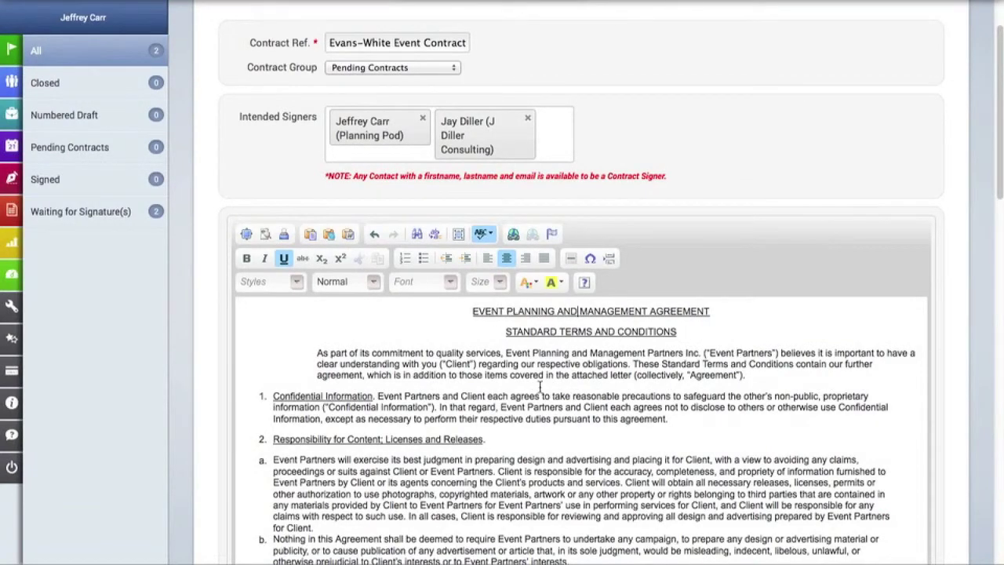
Step: Scroll to the bottom of the contract editor and save the contract
scroll(539, 384, down, 15)
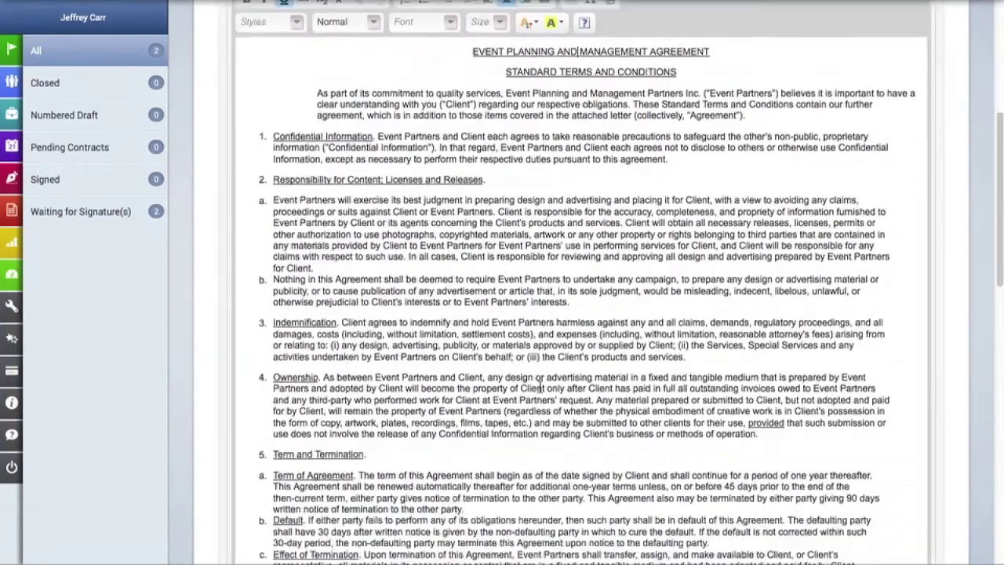
scroll(540, 386, down, 8)
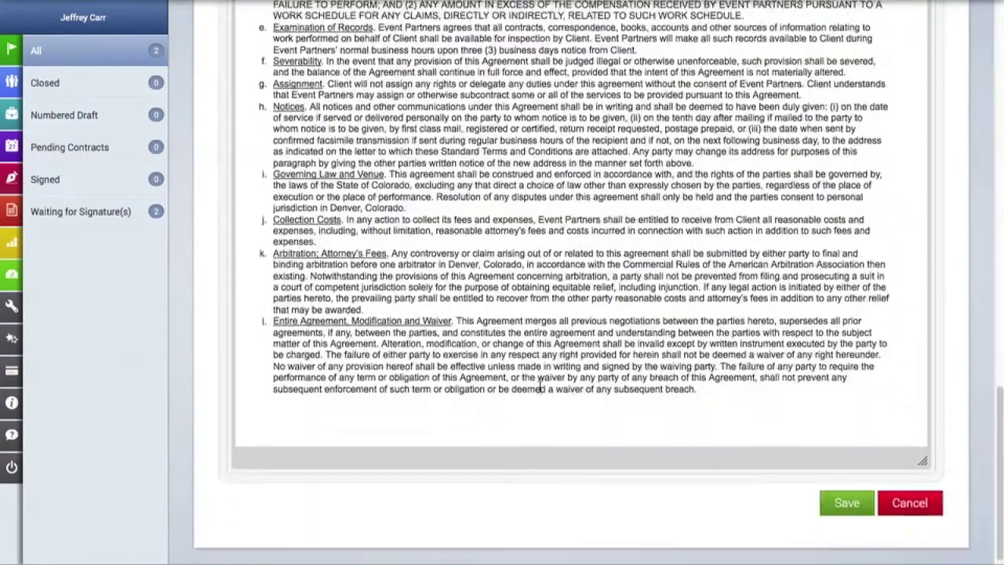
scroll(584, 371, up, 20)
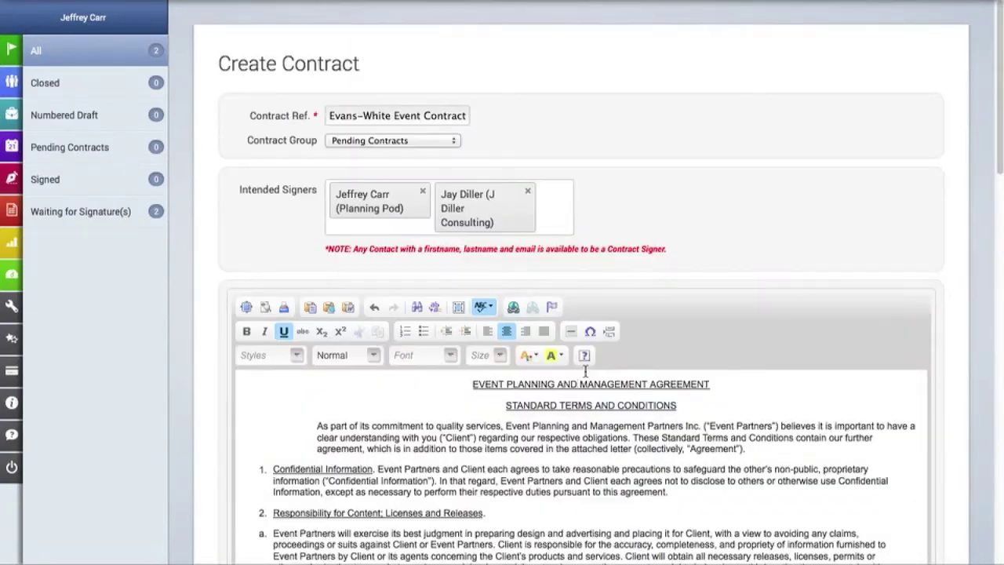
scroll(823, 401, down, 20)
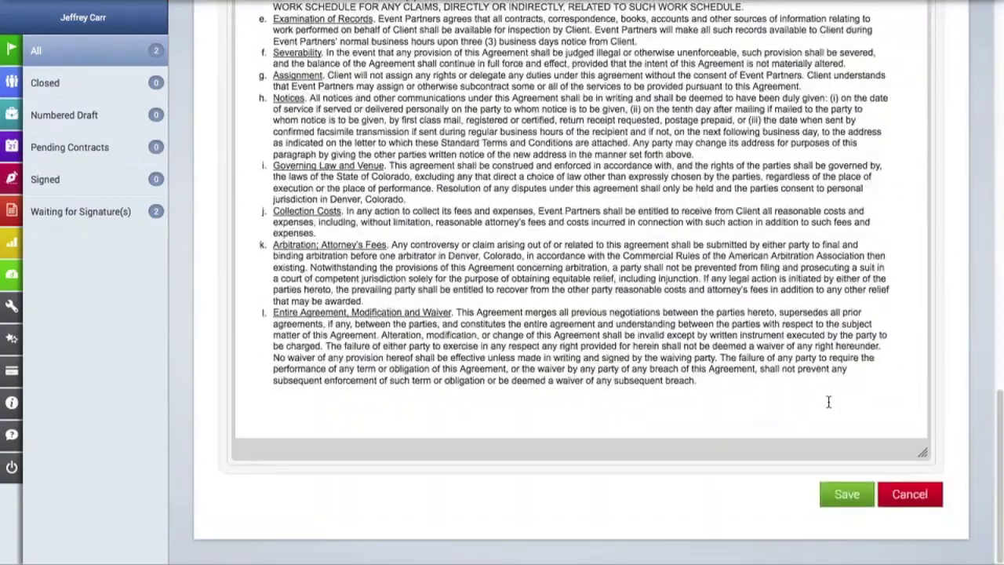
click(853, 495)
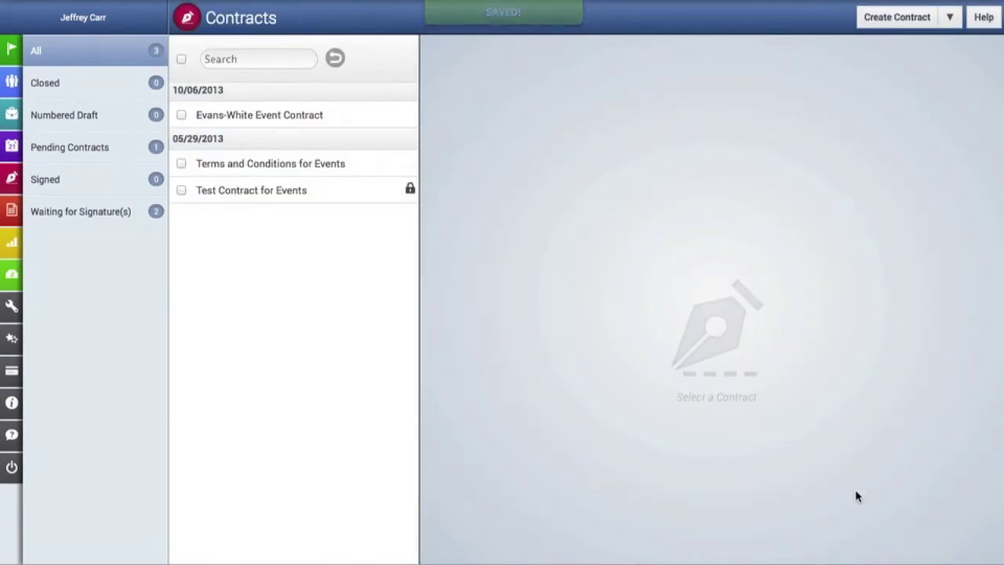
Step: Send signature request emails for Evans-White Event Contract to both intended signers
click(311, 125)
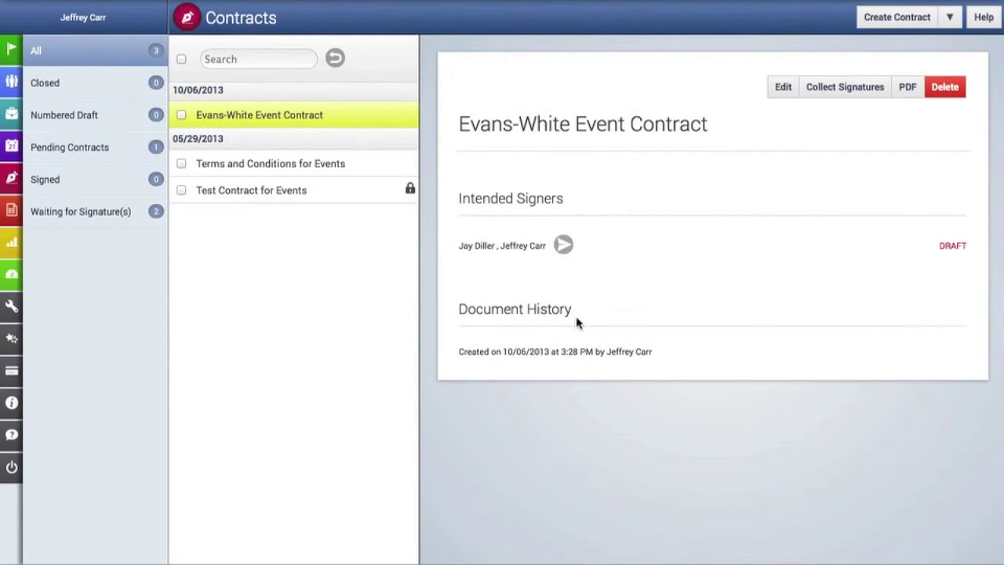
click(564, 246)
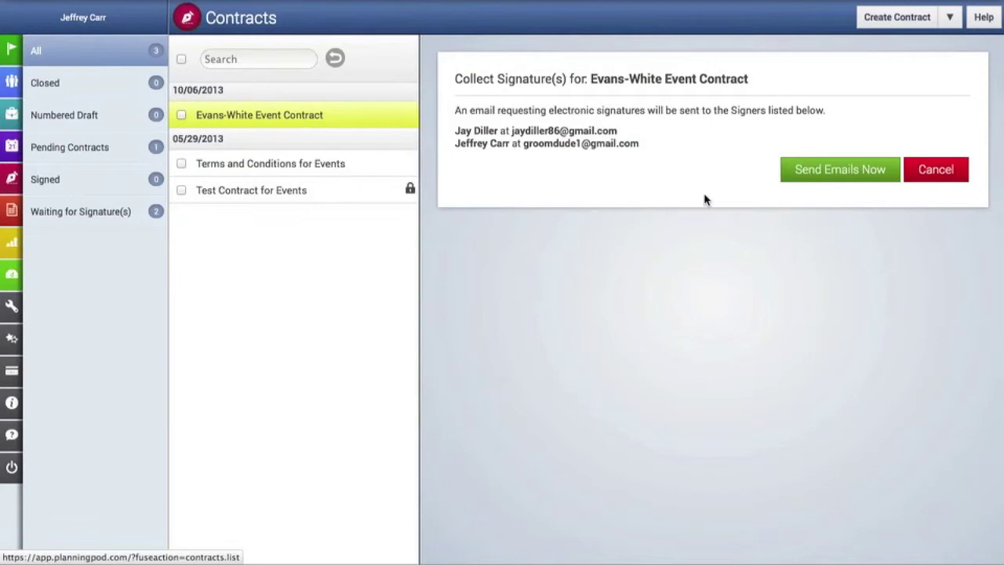
click(802, 173)
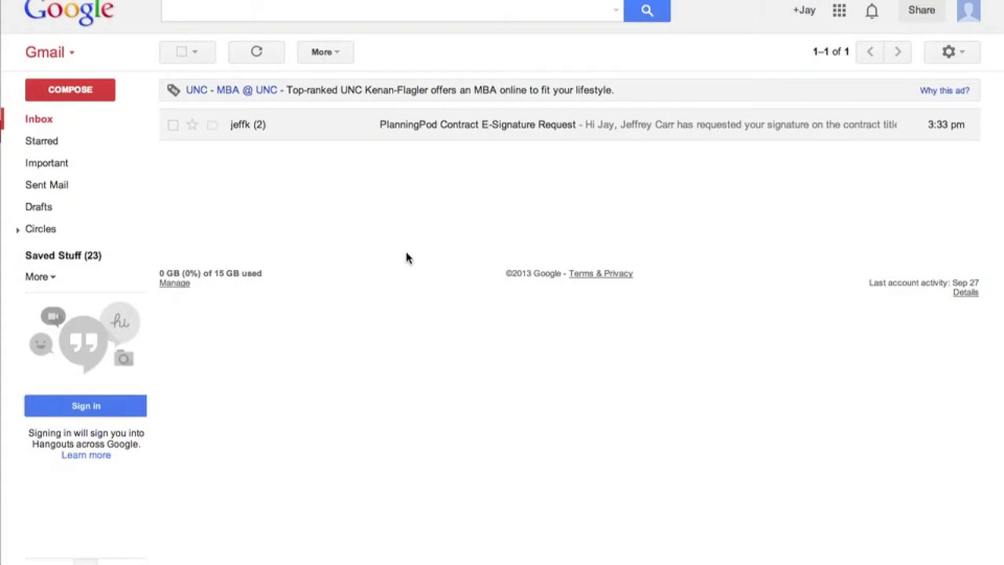
Step: Open the PlanningPod E-Signature Request email and follow its Review and Electronically Sign Contract link
double_click(415, 131)
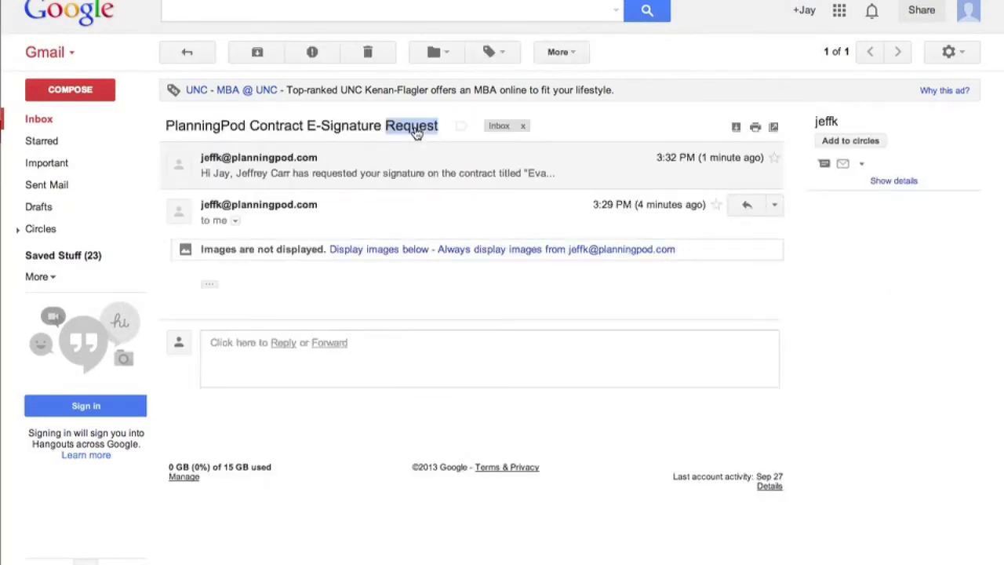
click(737, 128)
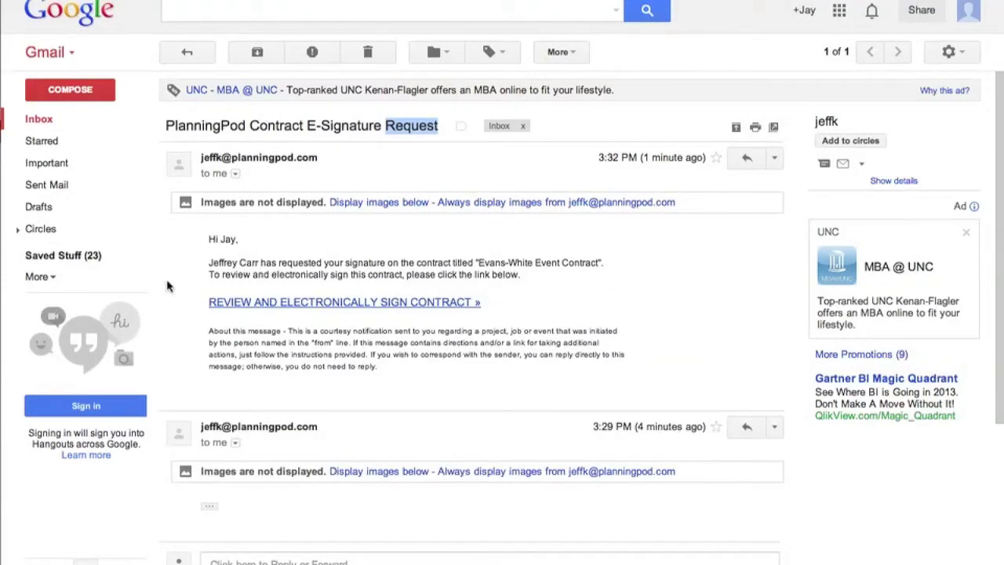
click(310, 305)
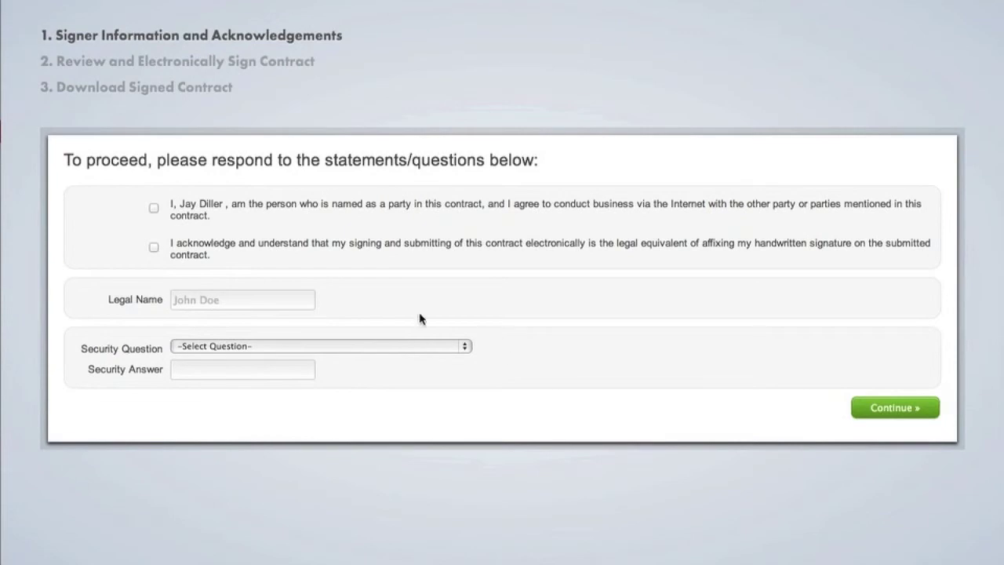
Step: Tick both electronic-signature acknowledgements and enter the signer's full legal name
click(154, 208)
click(153, 248)
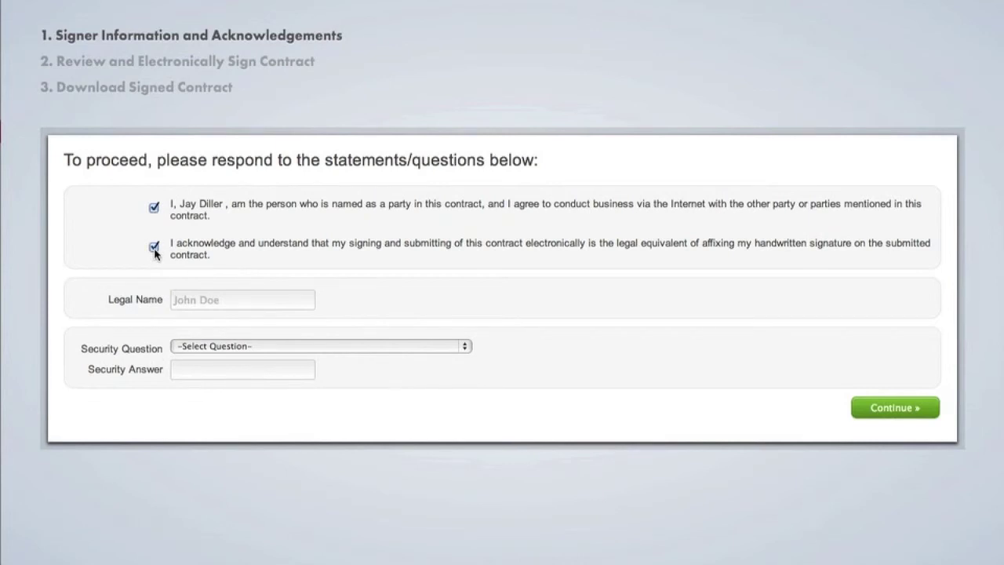
click(228, 302)
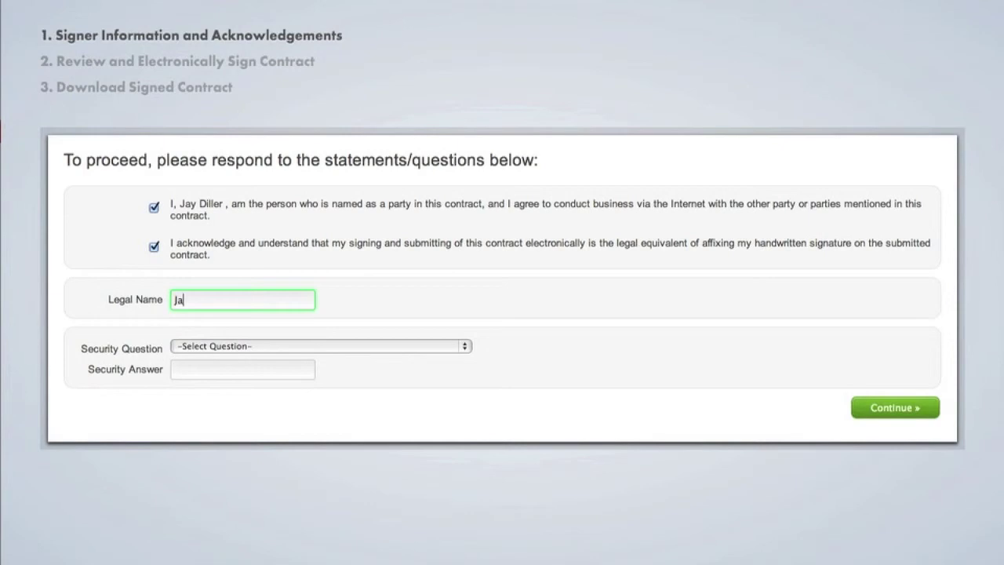
Step: Choose the mother's middle name security question, enter its answer, and continue to review
click(236, 346)
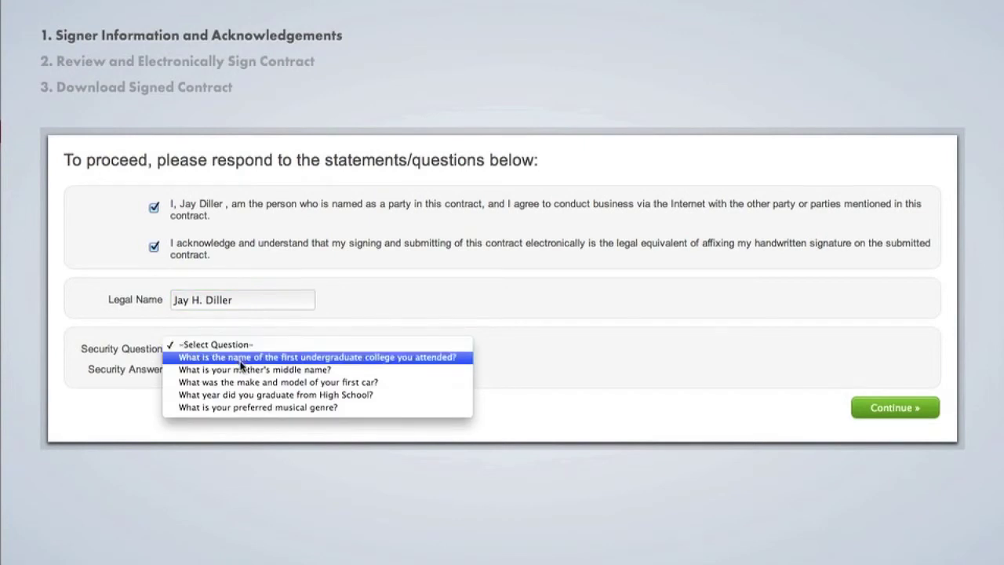
click(239, 370)
click(238, 373)
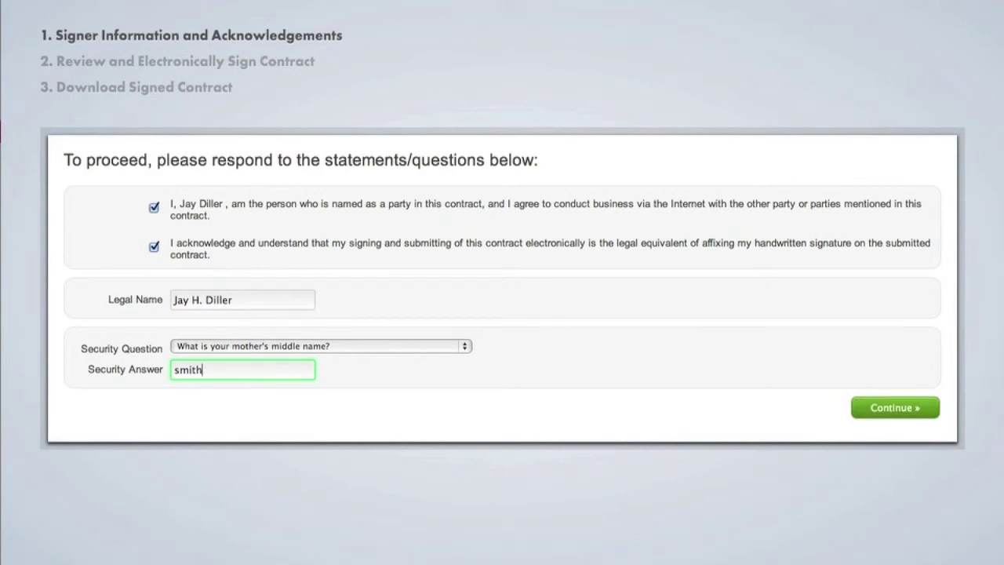
click(863, 408)
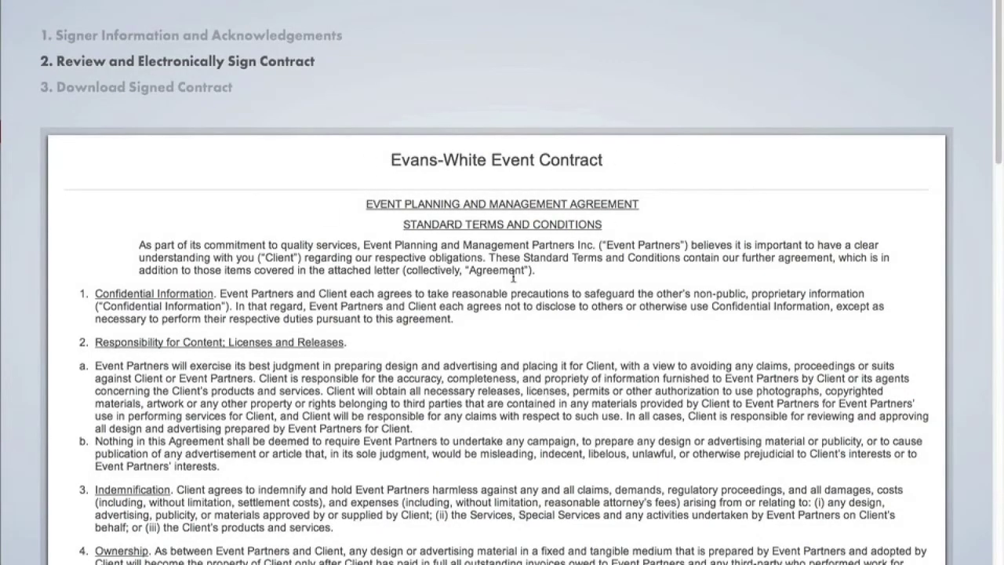
Step: Draw a first-name and surname signature in the signature box, then agree to the contract terms
scroll(513, 276, down, 4)
scroll(513, 276, down, 20)
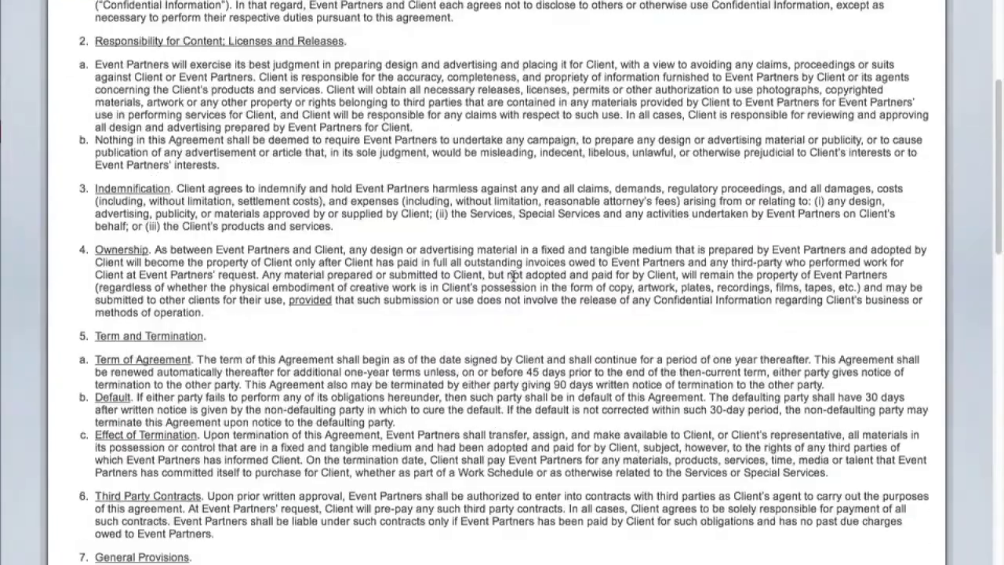
scroll(514, 276, down, 13)
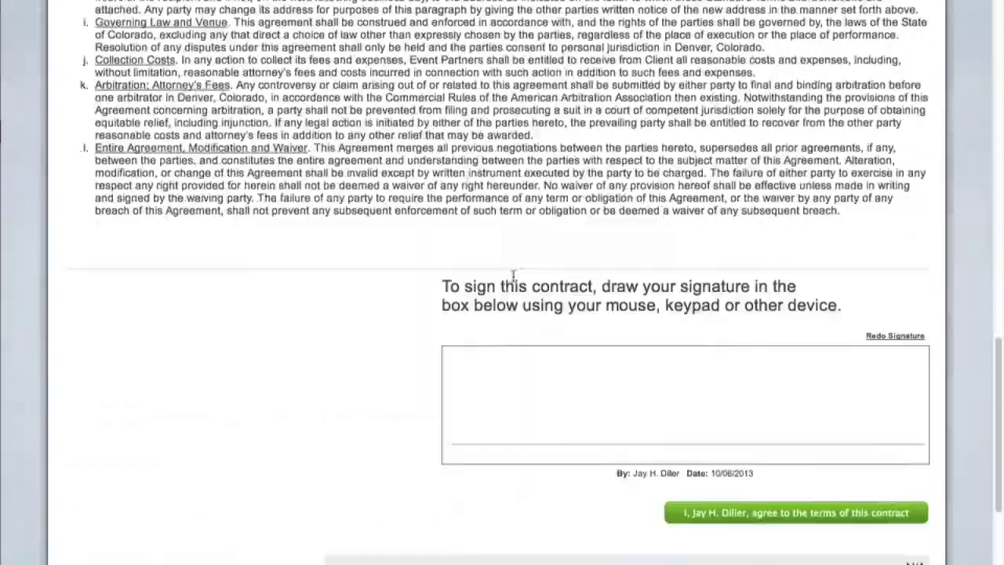
scroll(513, 276, up, 6)
scroll(514, 276, up, 20)
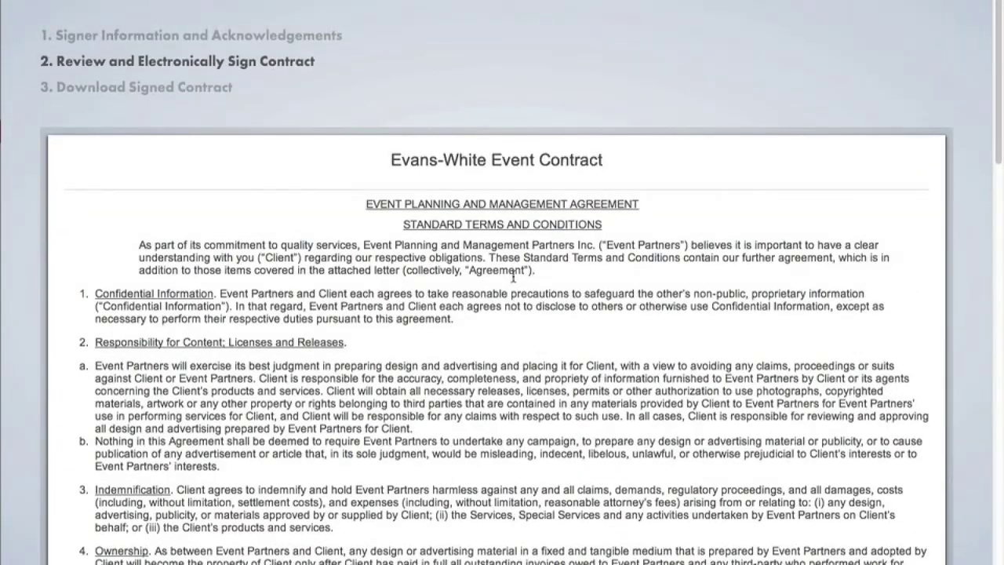
scroll(514, 276, down, 20)
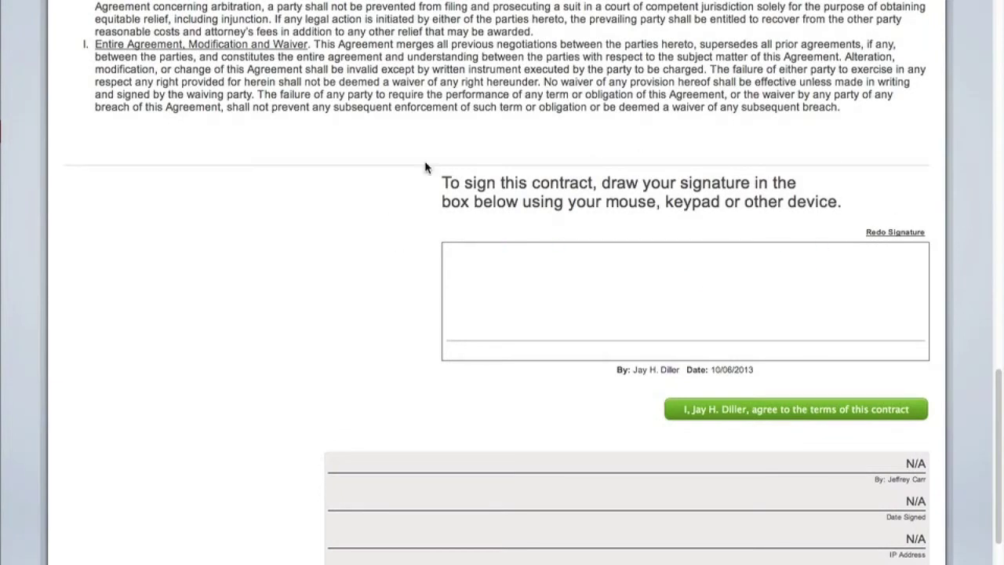
click(535, 297)
mouse_move(529, 309)
mouse_down()
mouse_move(501, 266)
mouse_move(521, 342)
mouse_move(538, 304)
mouse_move(566, 312)
mouse_move(529, 353)
mouse_up()
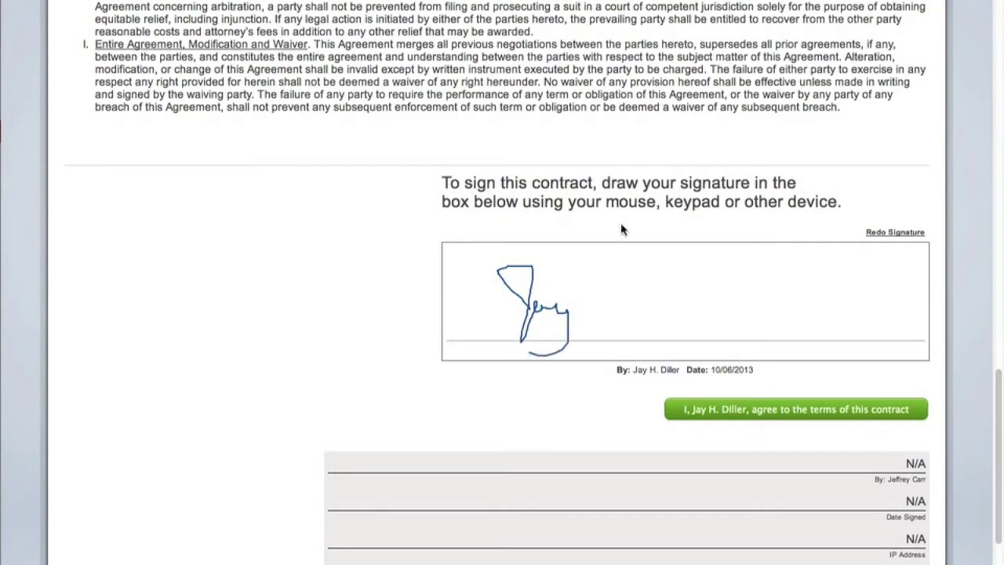
mouse_move(618, 275)
mouse_down()
mouse_move(677, 291)
mouse_move(591, 330)
mouse_up()
mouse_move(673, 337)
mouse_down()
mouse_move(696, 279)
mouse_move(715, 284)
mouse_move(731, 334)
mouse_move(737, 315)
mouse_move(796, 323)
mouse_up()
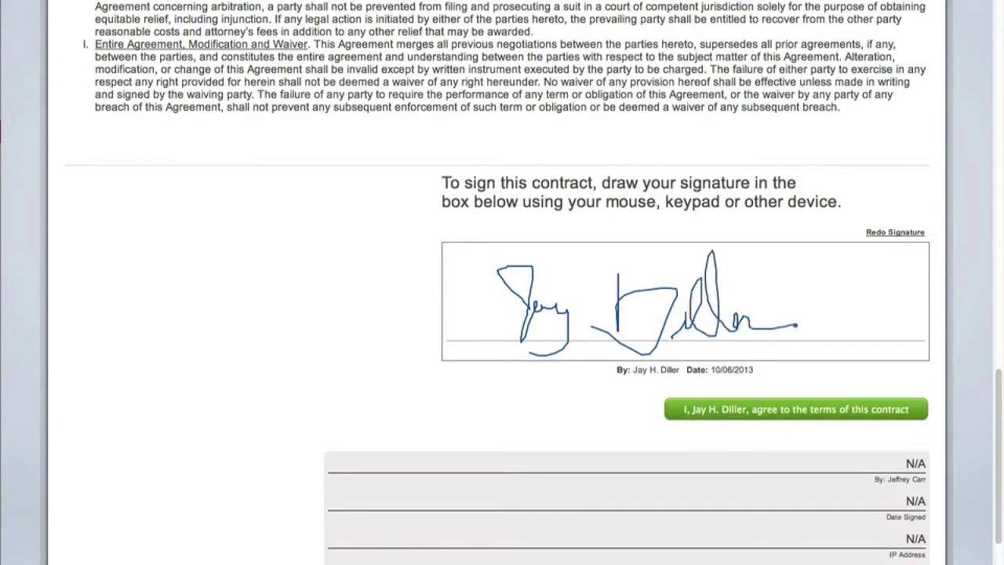
click(813, 409)
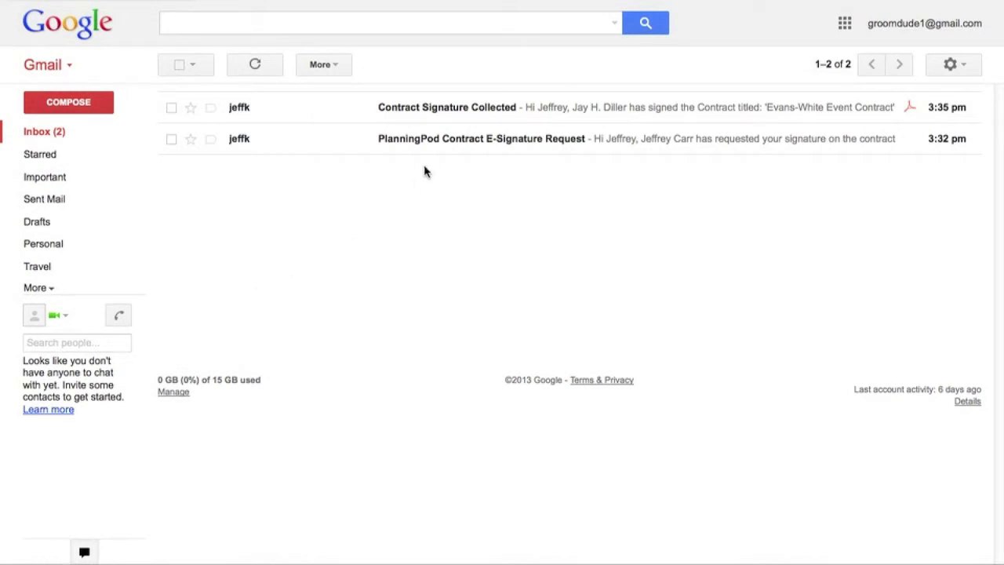
Step: Open the Contract Signature Collected email in Gmail
click(430, 110)
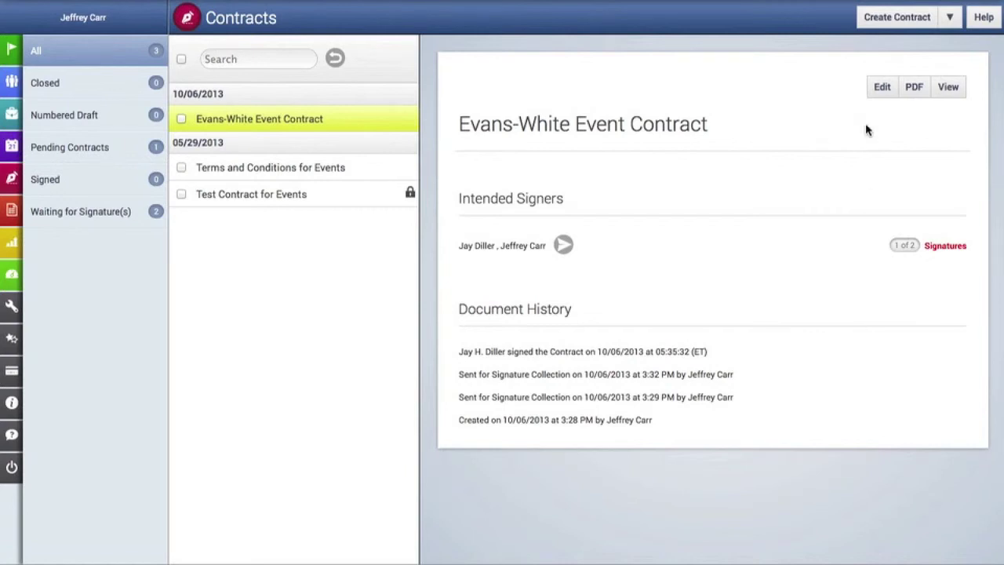
Step: Send an edit-permission request to the signer of the signed Evans-White contract
click(889, 92)
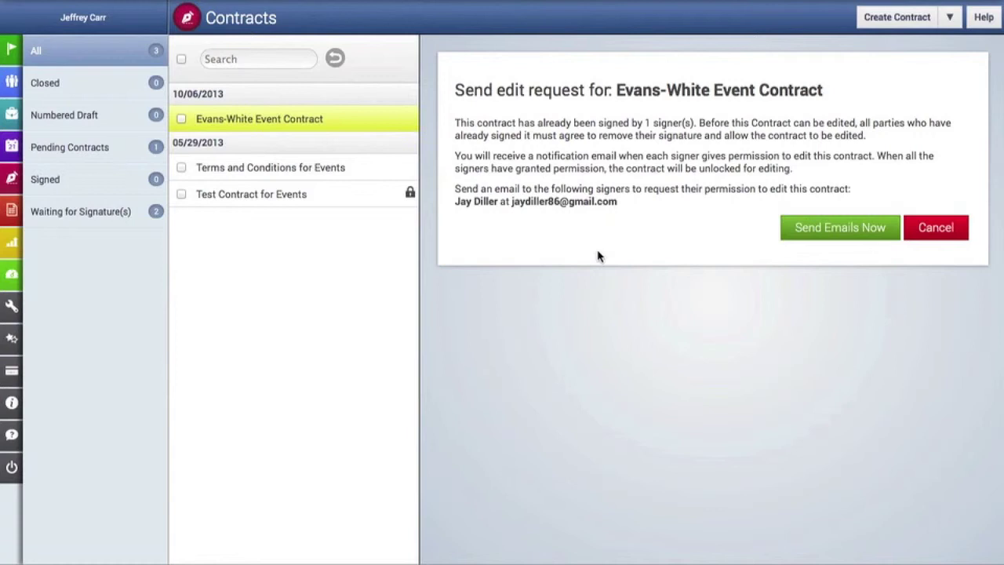
click(815, 228)
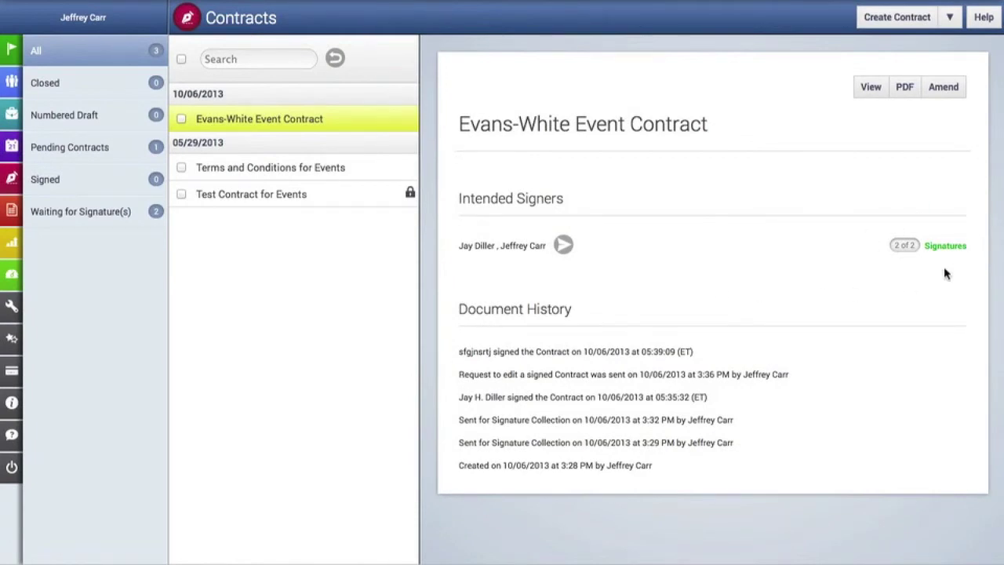
Step: Generate the Evans-White contract PDF and save it as contract.pdf
click(906, 90)
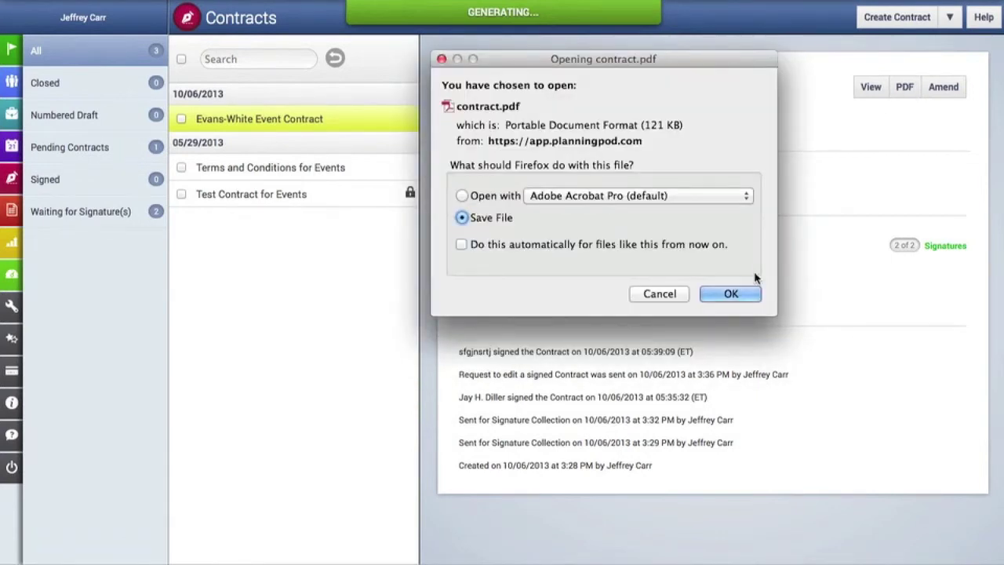
click(737, 295)
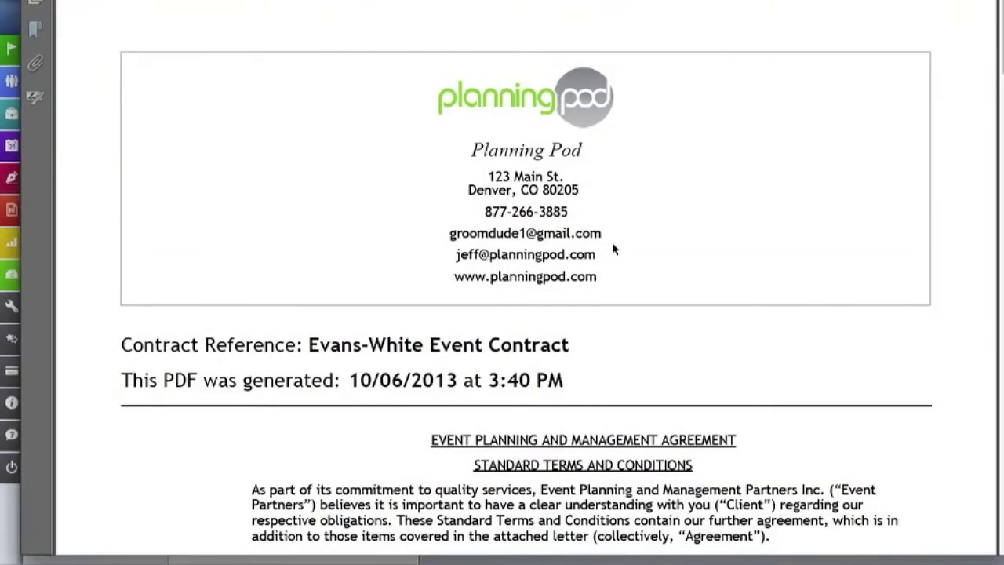
Step: Check both signers' signature blocks in contract.pdf, then close the PDF viewer
scroll(599, 247, down, 10)
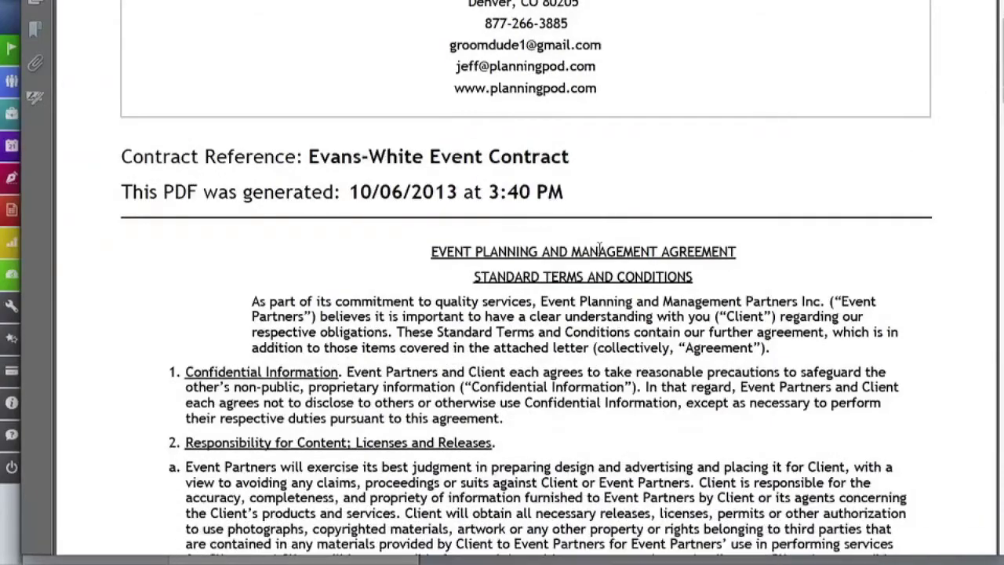
scroll(599, 248, down, 20)
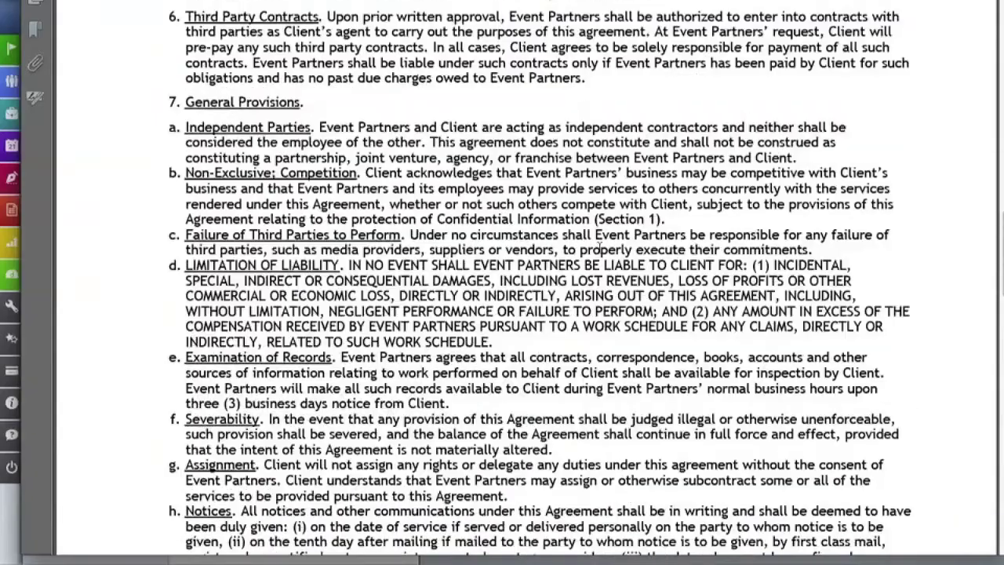
scroll(599, 248, down, 10)
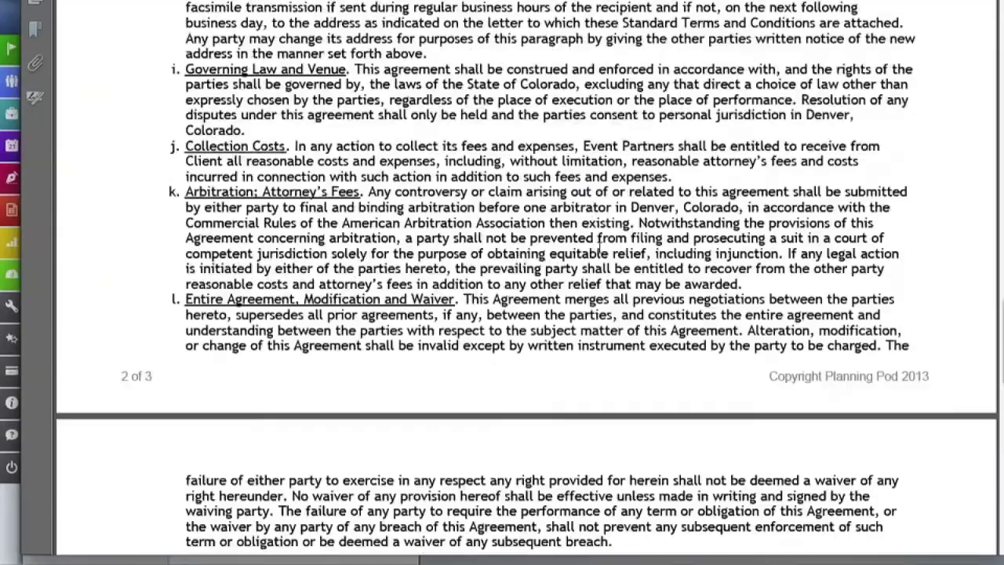
scroll(598, 243, down, 16)
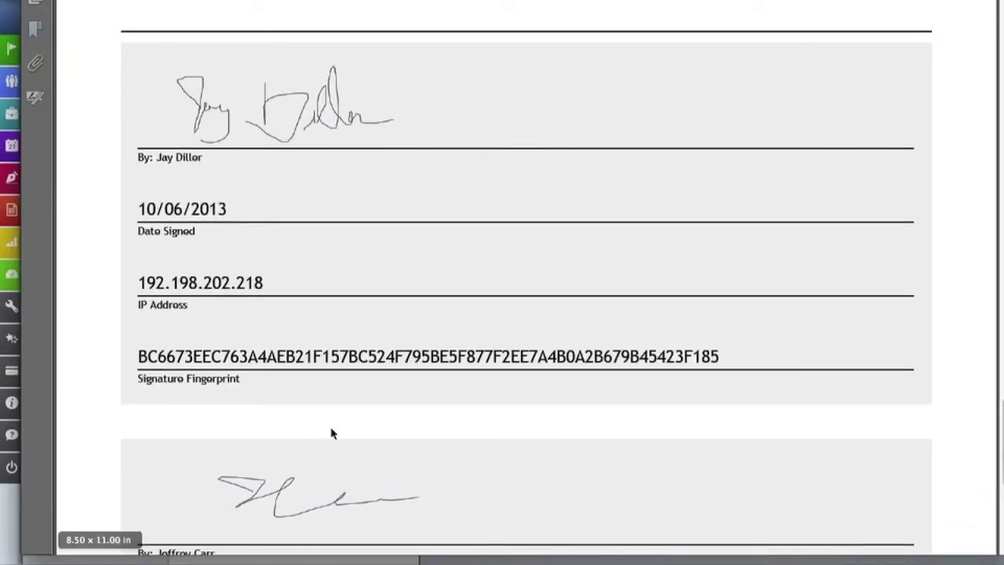
scroll(331, 430, down, 8)
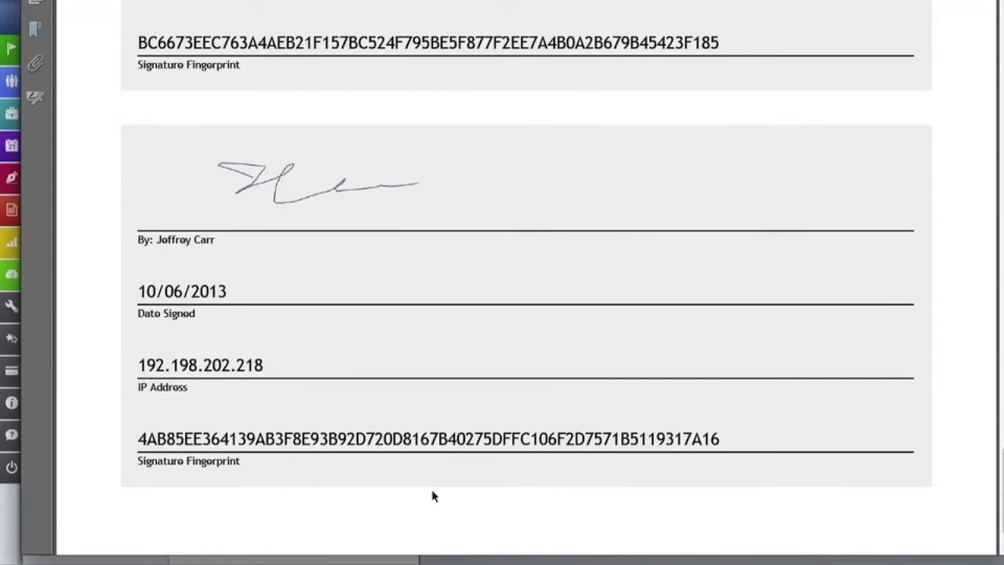
scroll(432, 495, up, 5)
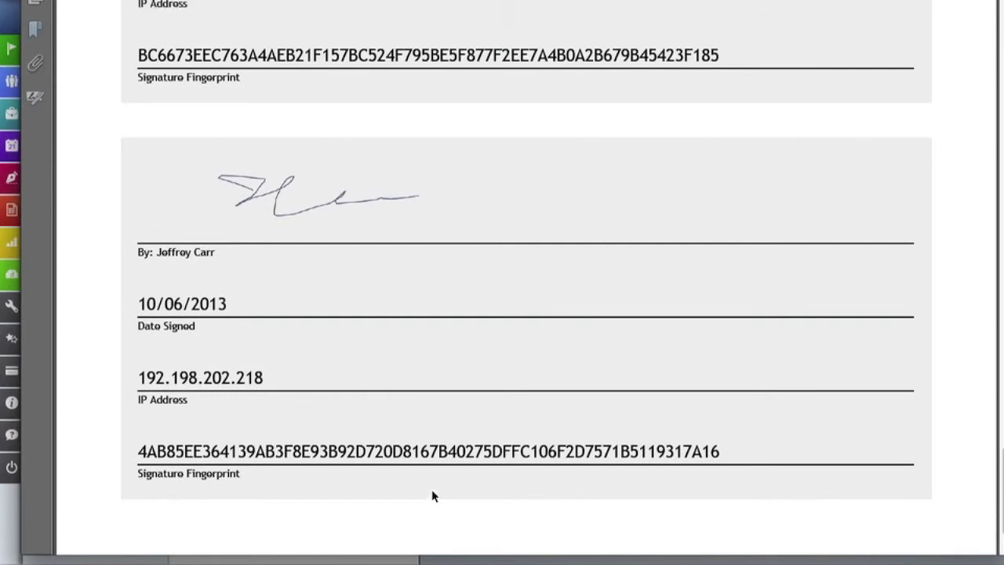
scroll(432, 491, up, 2)
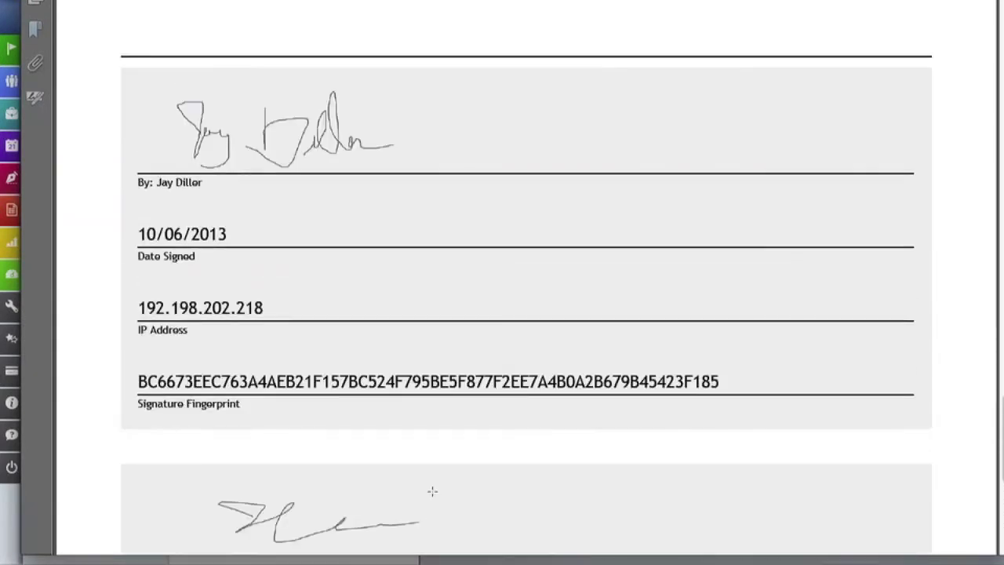
scroll(432, 492, up, 1)
scroll(432, 492, up, 20)
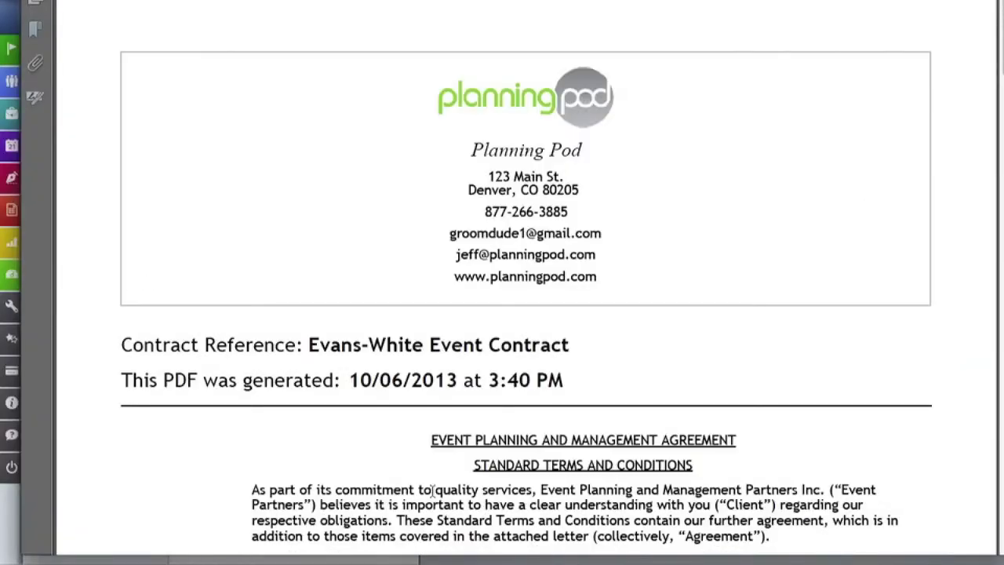
click(86, 563)
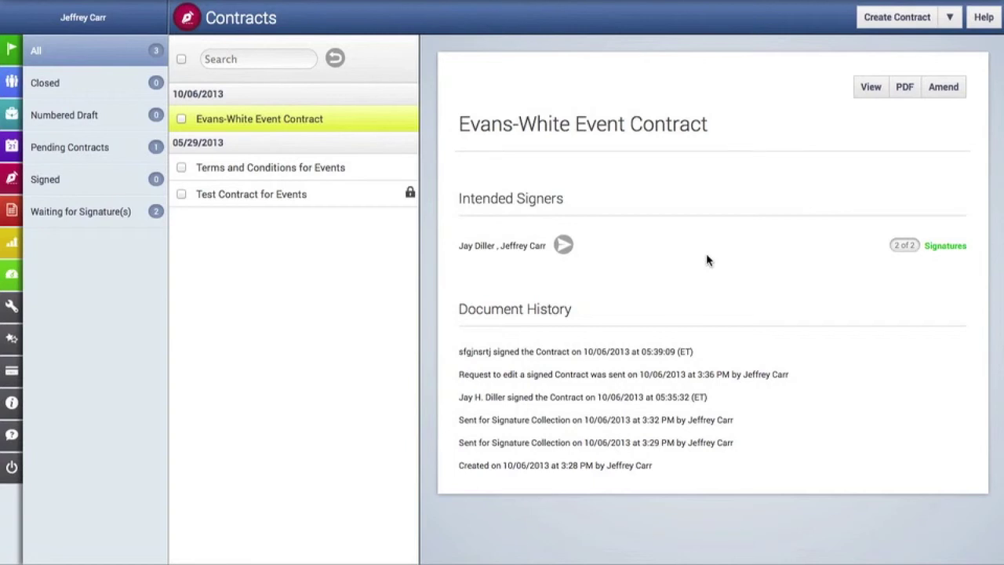
Step: Save a new amendment with reference 'Amendment 1' and body 'Place amendments here.'
click(949, 95)
click(430, 117)
text(Amendment 1)
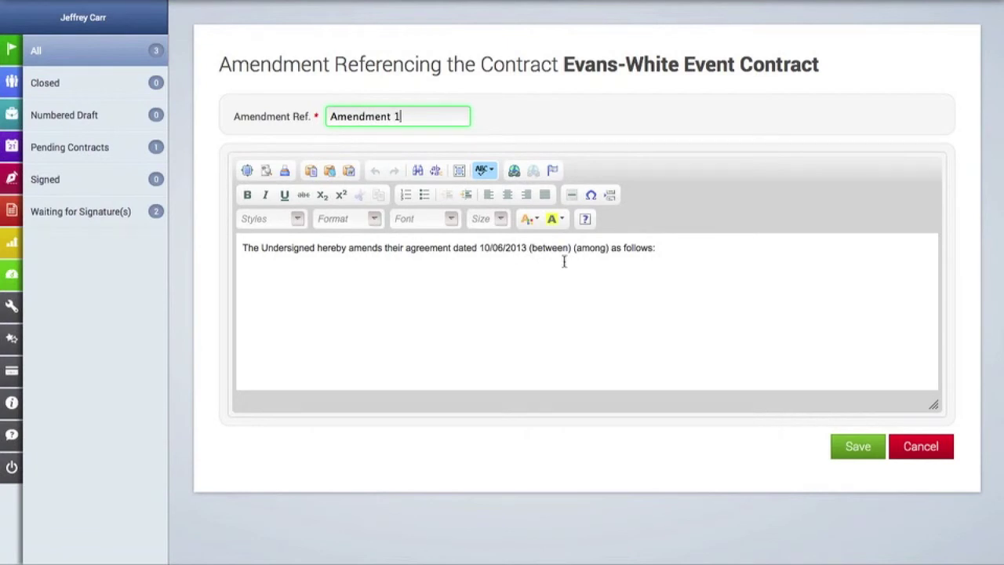
click(678, 251)
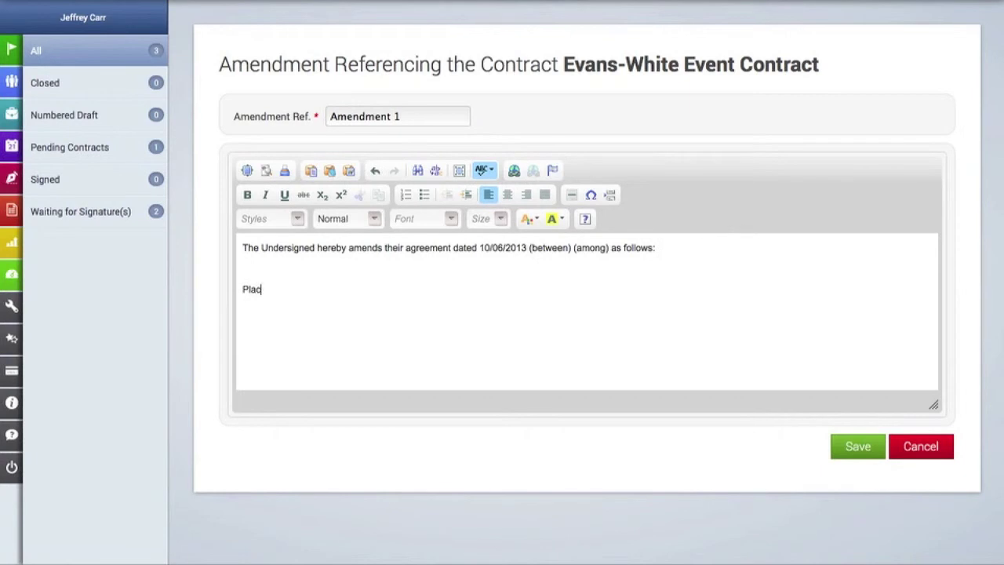
text(mendments here.)
click(876, 447)
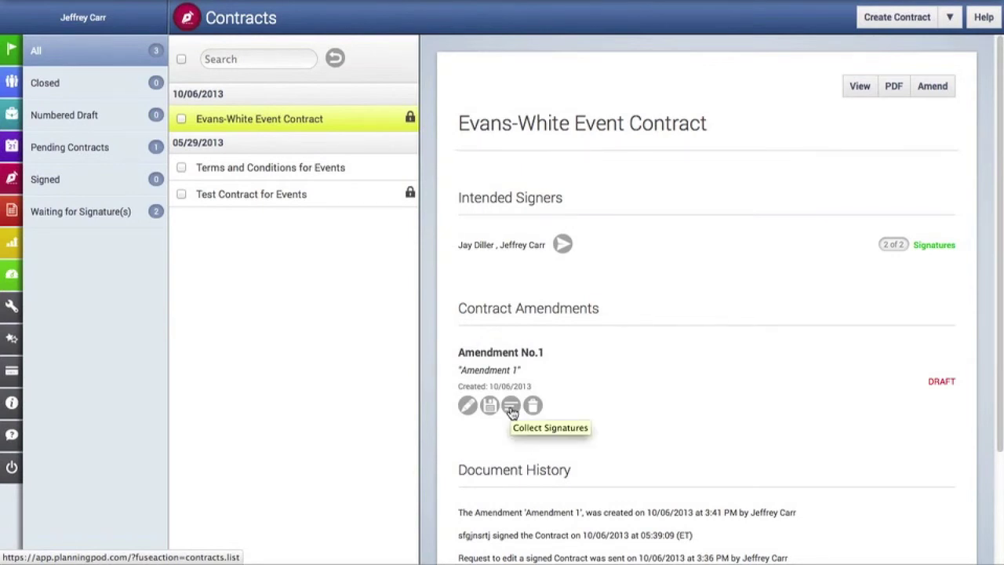
Step: Email Amendment No.1 to both signers to collect their signatures
click(511, 410)
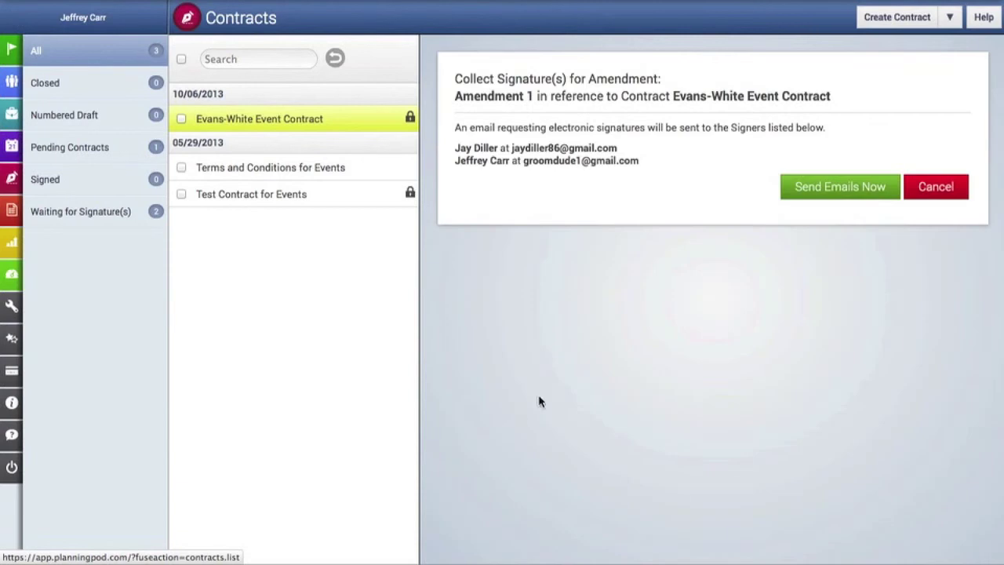
click(850, 196)
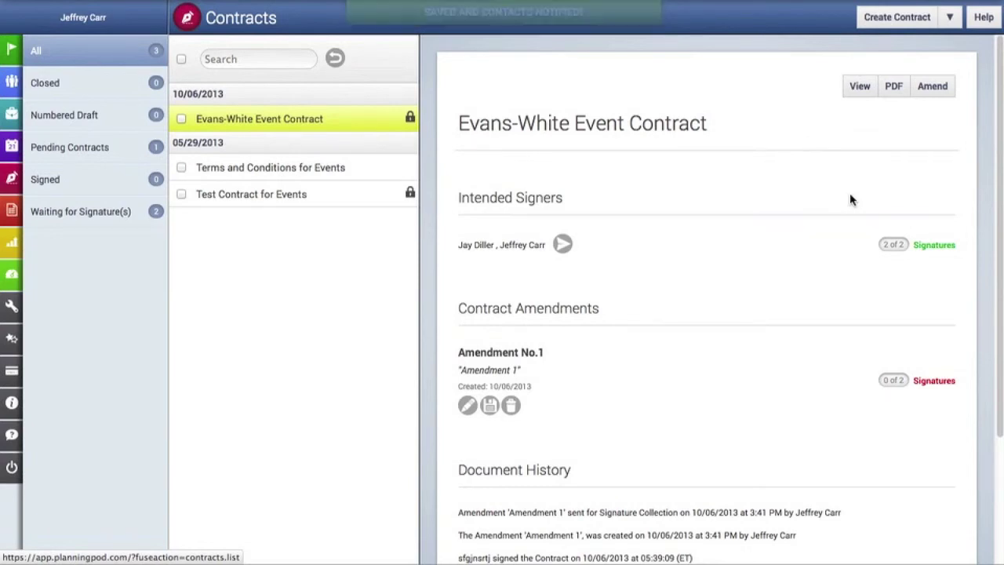
scroll(850, 196, down, 2)
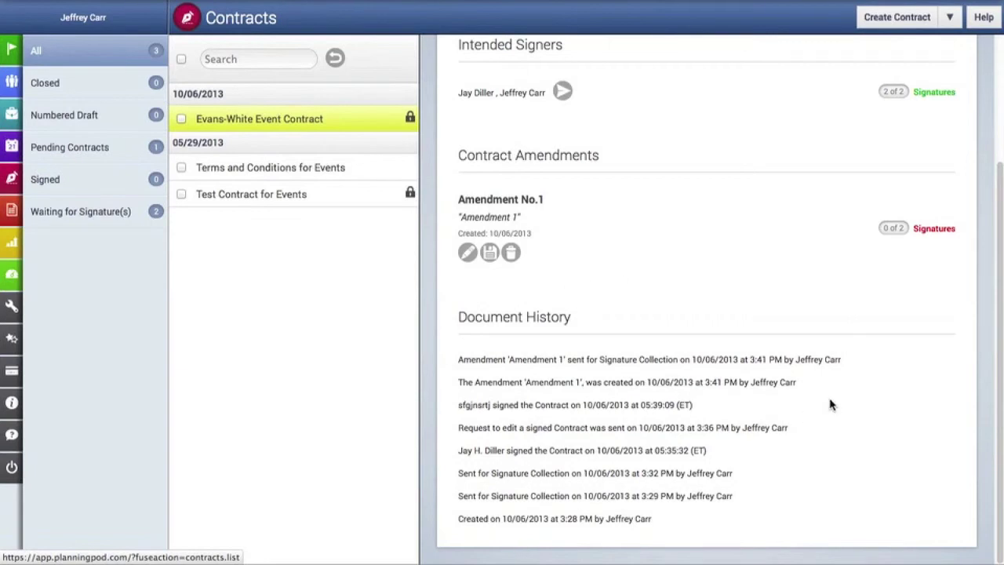
scroll(832, 404, up, 2)
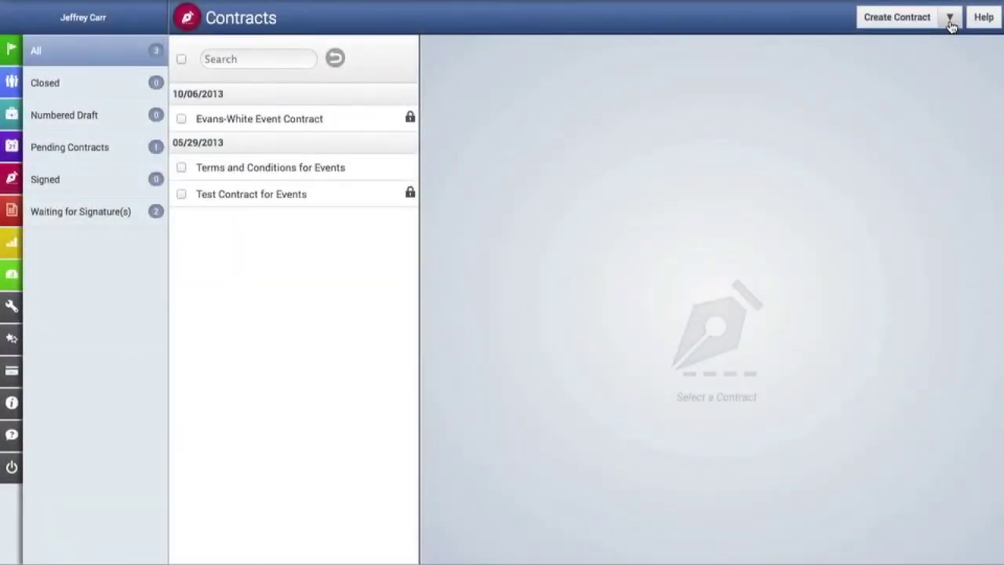
Step: Use Save Contract(s) As Template on the Evans-White Event Contract and confirm the saved message
click(950, 19)
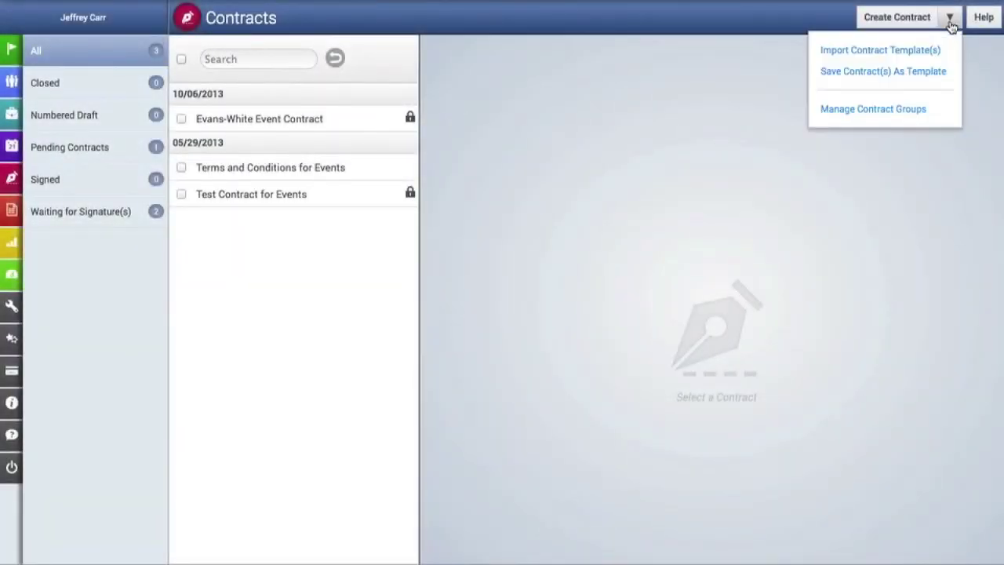
click(946, 77)
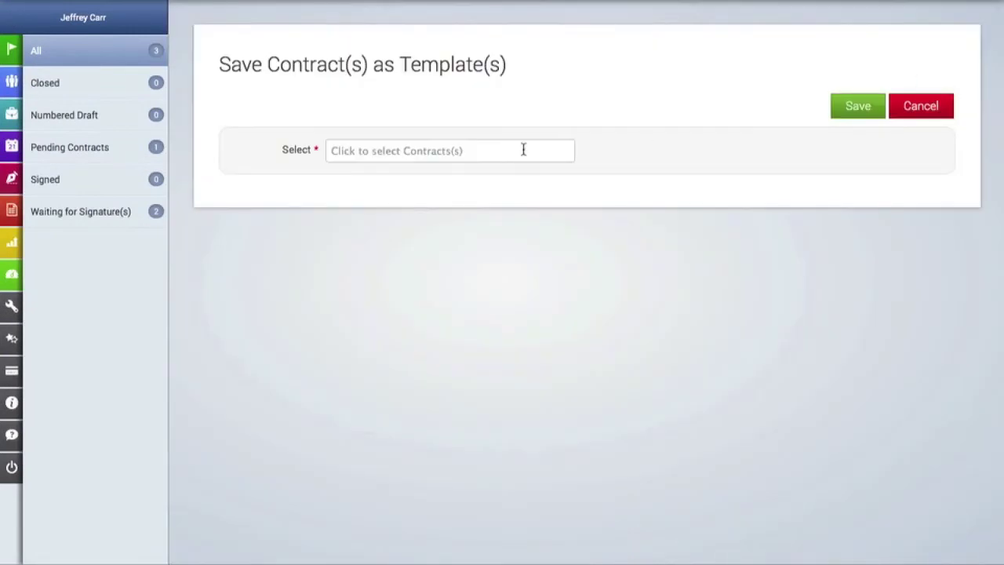
click(523, 150)
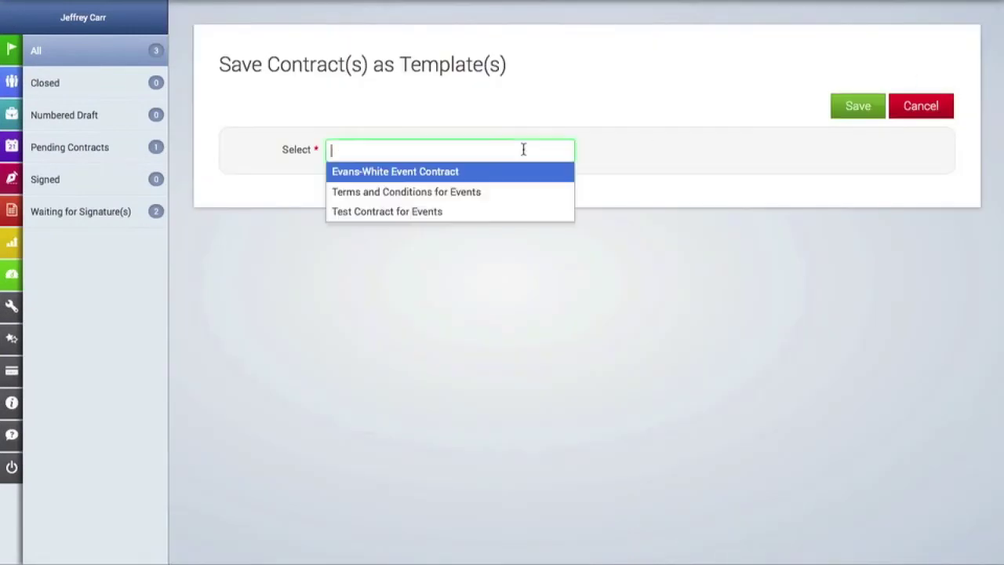
click(447, 172)
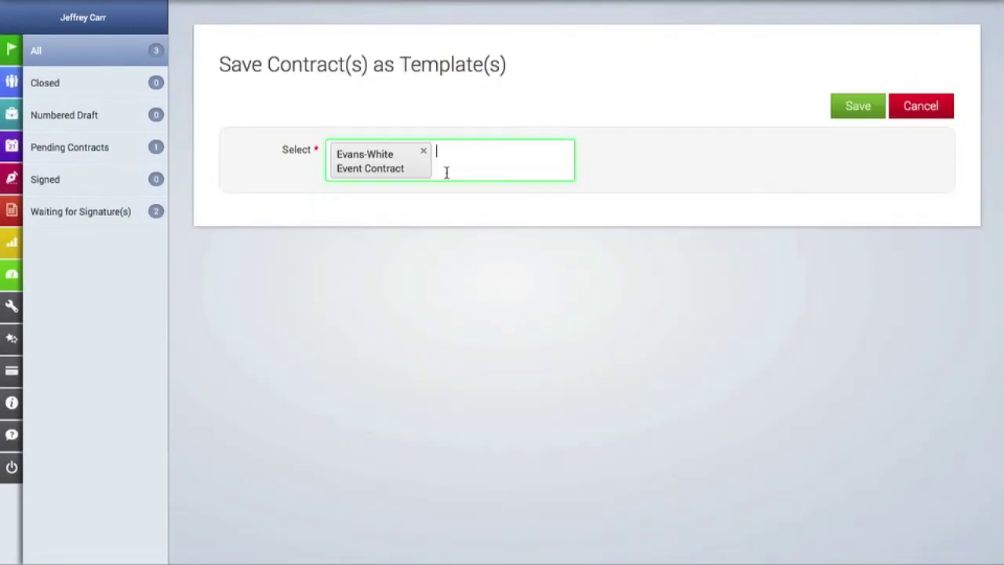
click(848, 111)
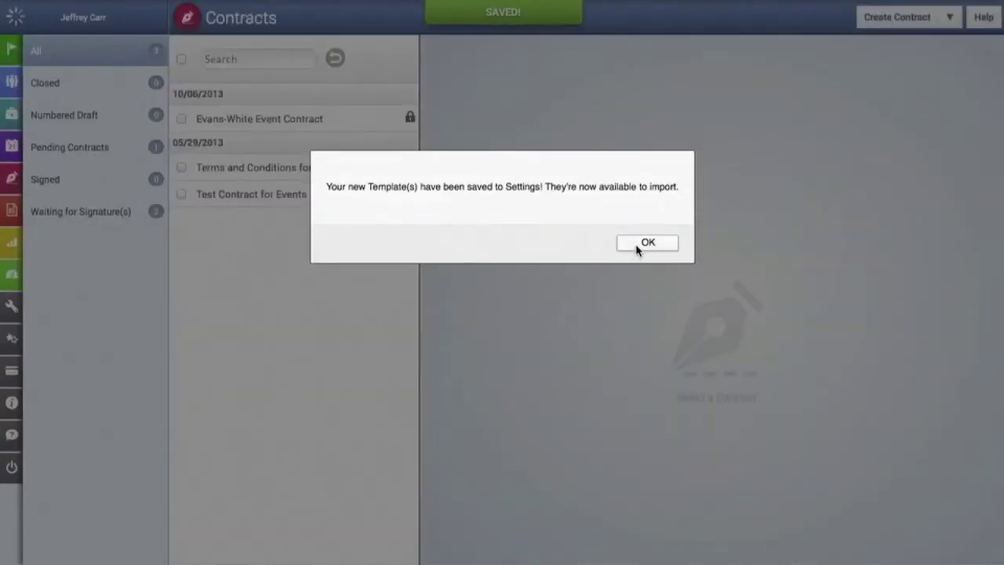
click(637, 245)
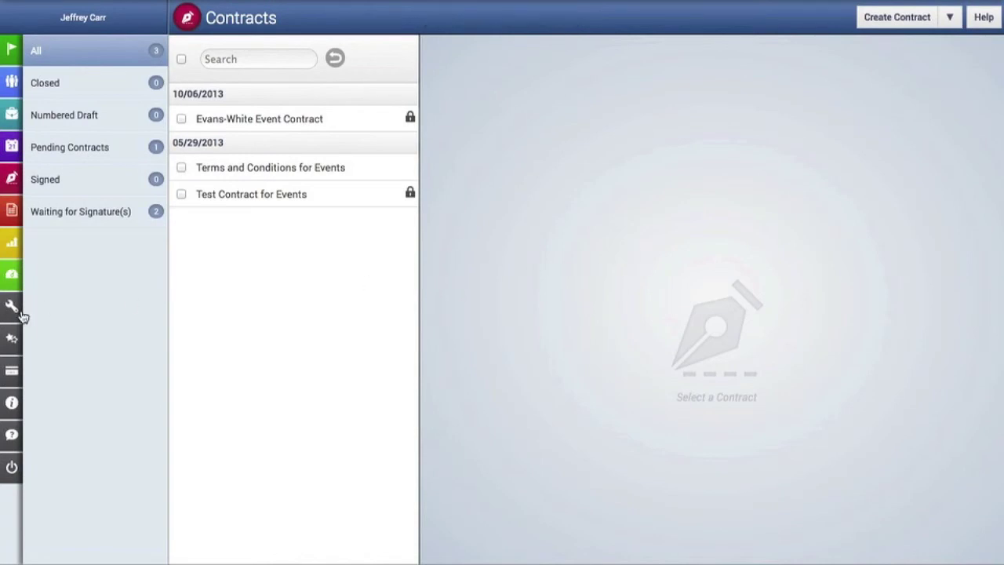
mouse_move(21, 314)
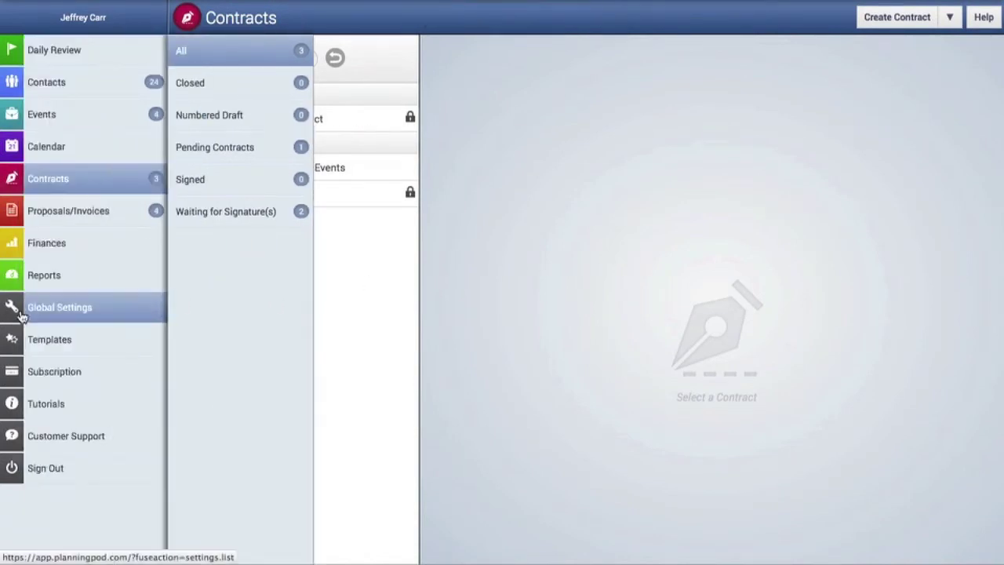
Step: Open the Evans-White template and rename its reference to Party Event Contract Template
click(100, 349)
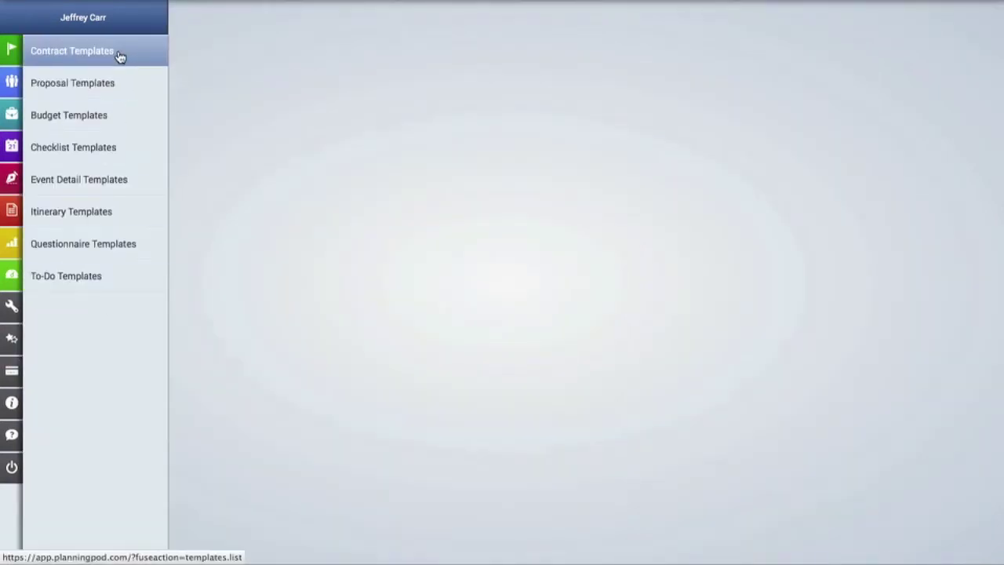
click(120, 57)
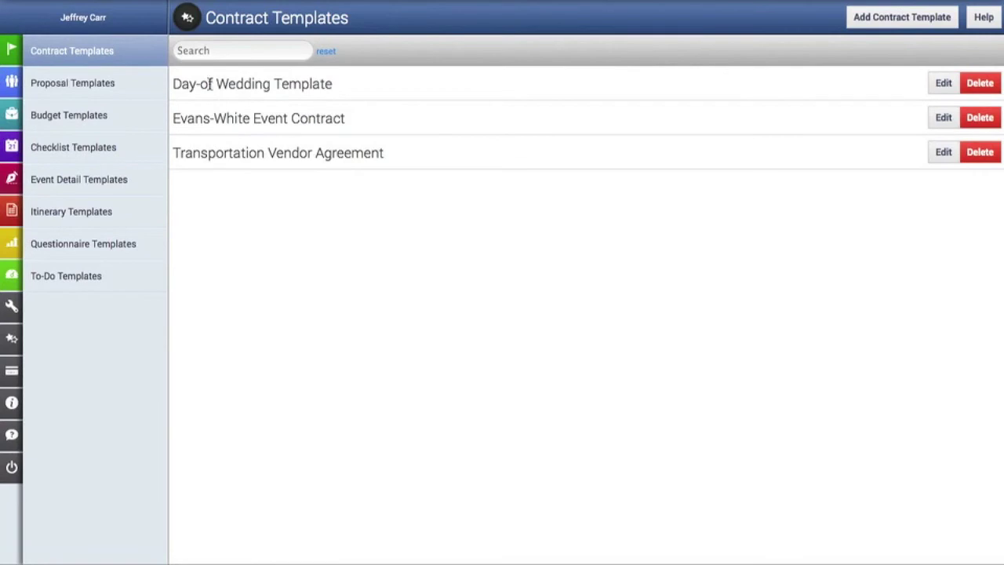
click(933, 118)
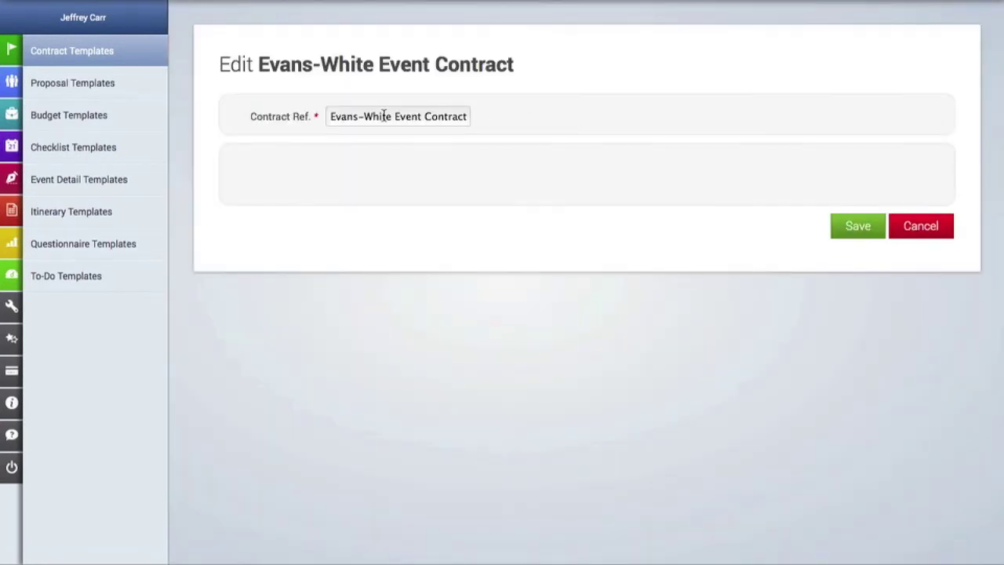
click(391, 116)
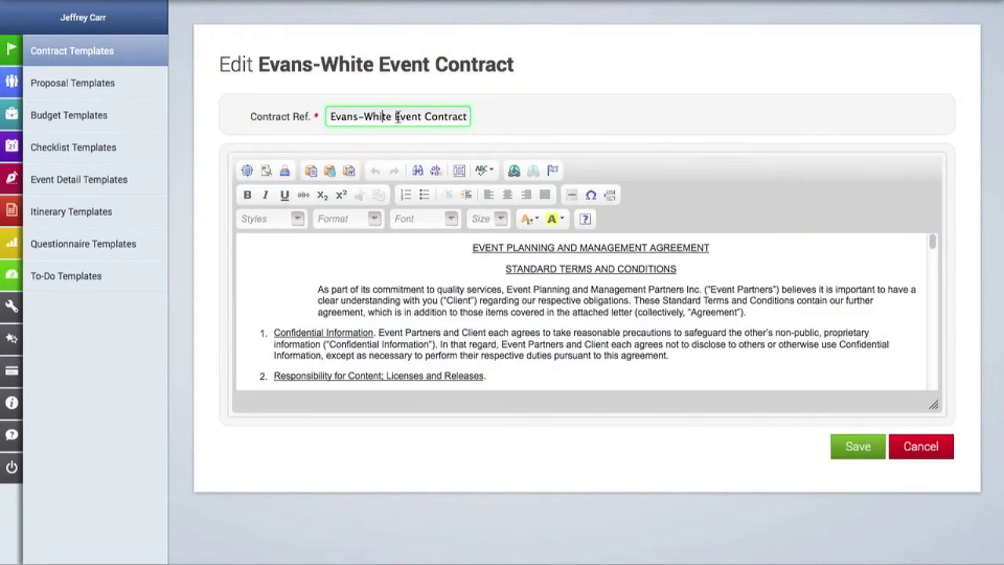
drag(391, 117, 243, 102)
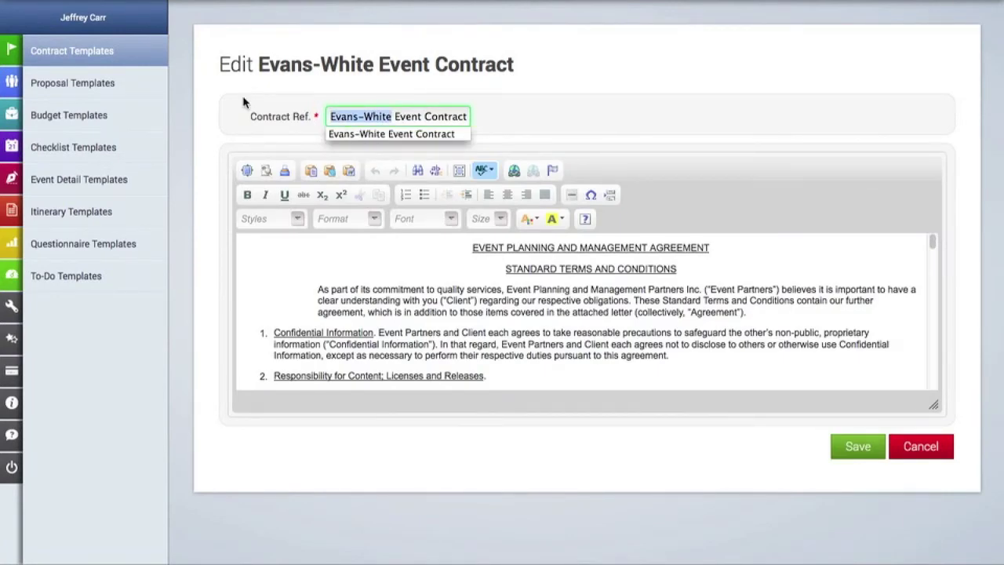
text(Party)
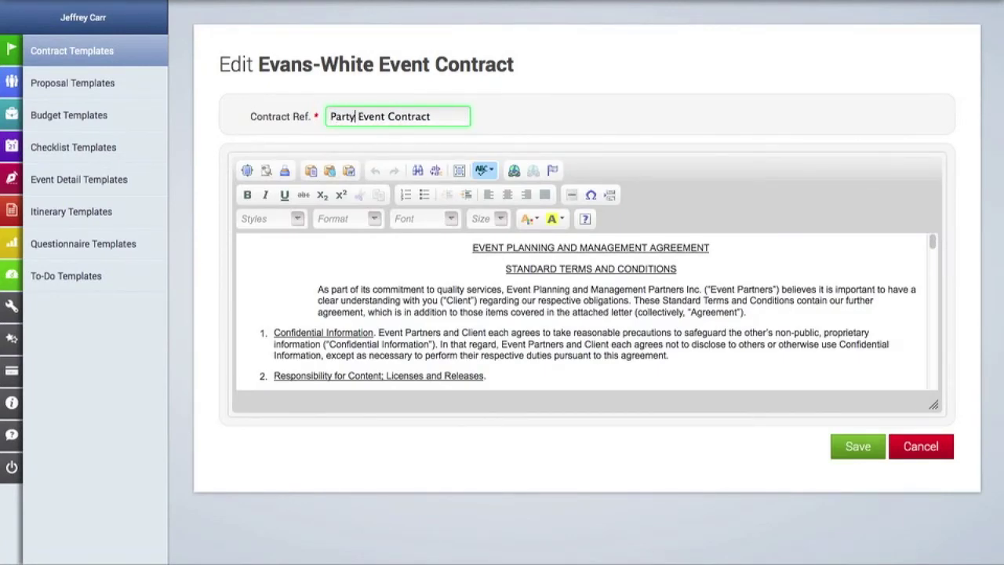
text(Template)
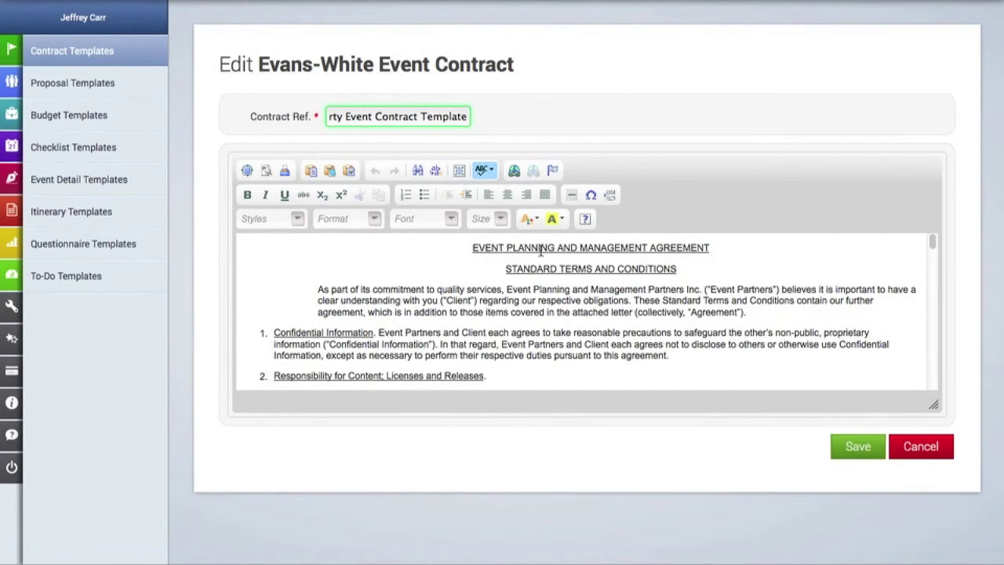
Step: Delete 'PLANNING AND' so the heading reads EVENT MANAGEMENT AGREEMENT, and save the template
click(574, 248)
click(510, 247)
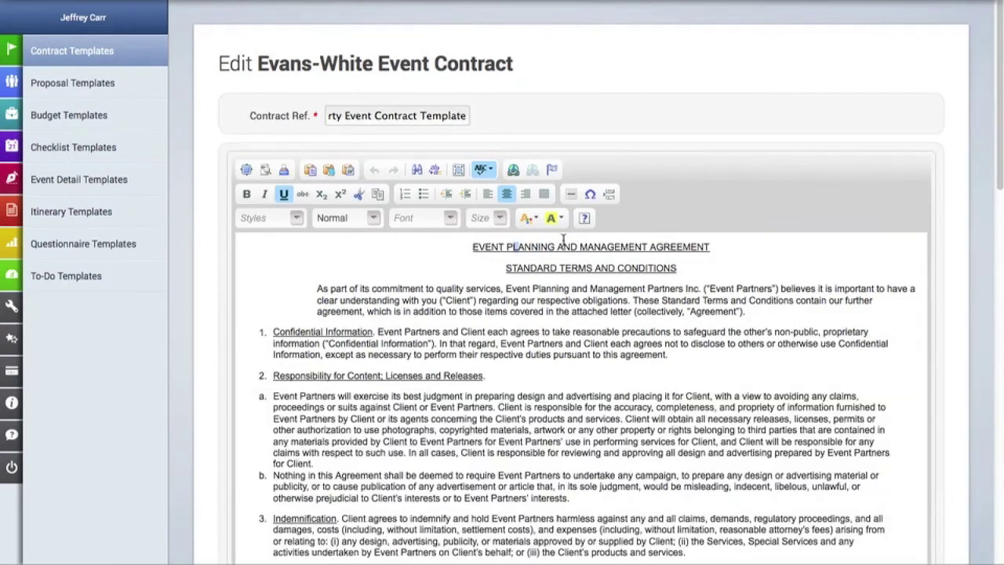
click(574, 248)
key(BackSpace)
key(BackSpace)
key(BackSpace)
key(BackSpace)
key(BackSpace)
key(BackSpace)
key(BackSpace)
key(BackSpace)
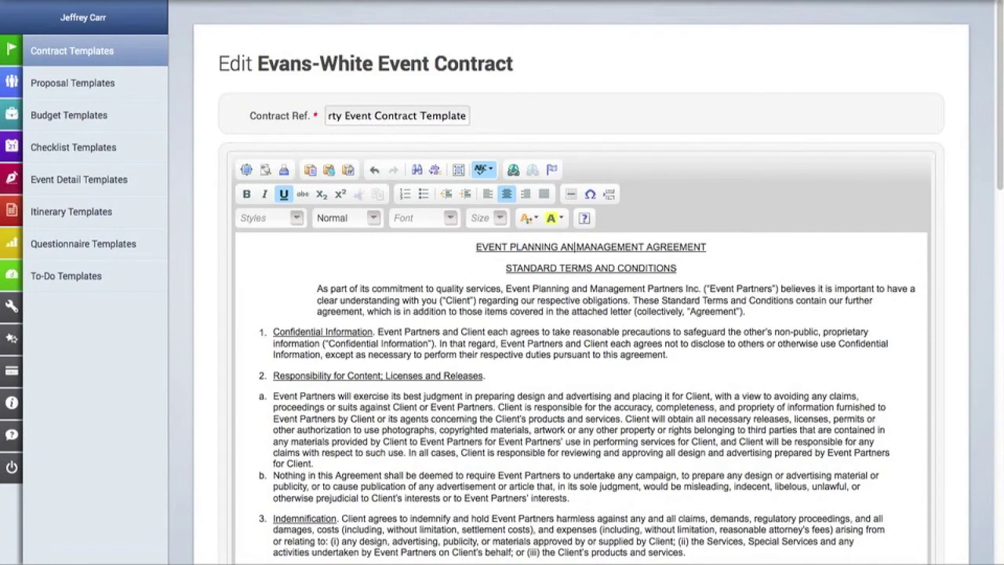
key(BackSpace)
key(BackSpace)
key(BackSpace)
key(BackSpace)
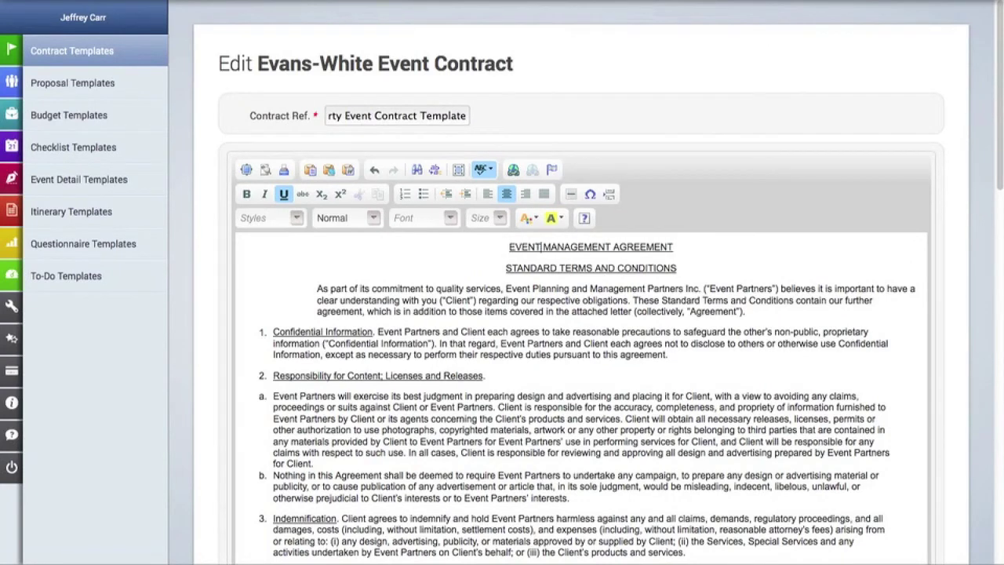
scroll(782, 241, down, 15)
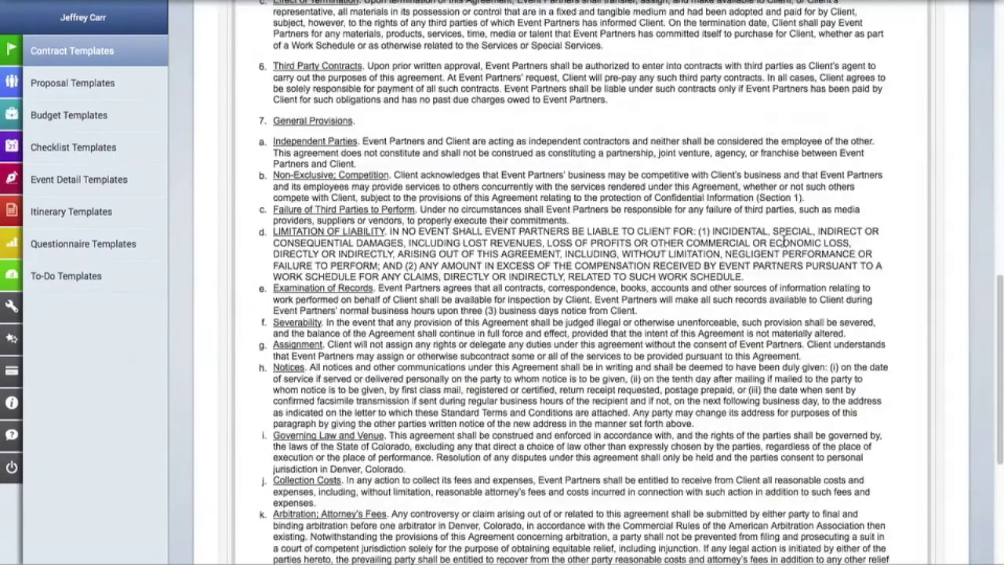
click(847, 494)
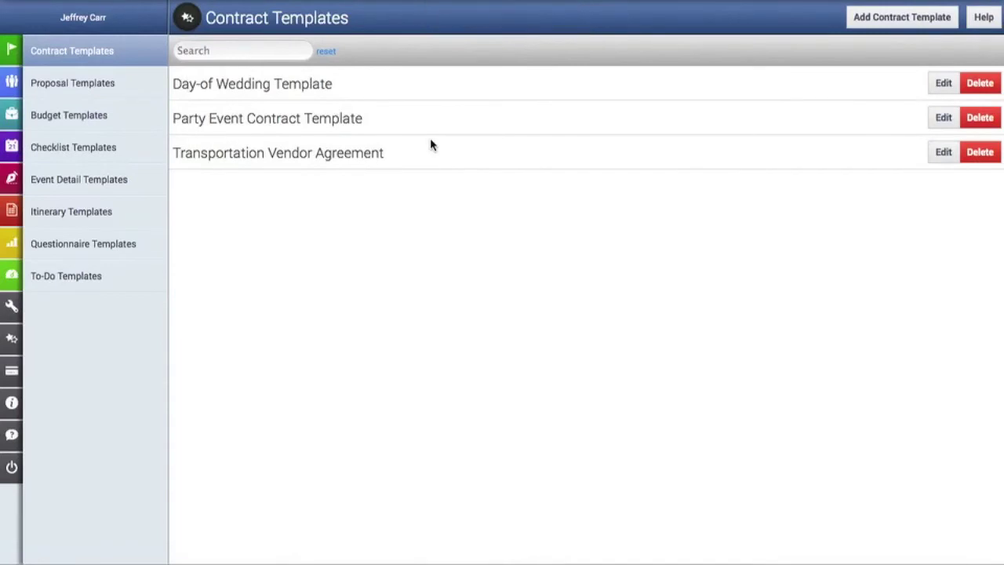
Step: Import Party Event Contract Template from Contracts as a new draft and open it
mouse_move(45, 180)
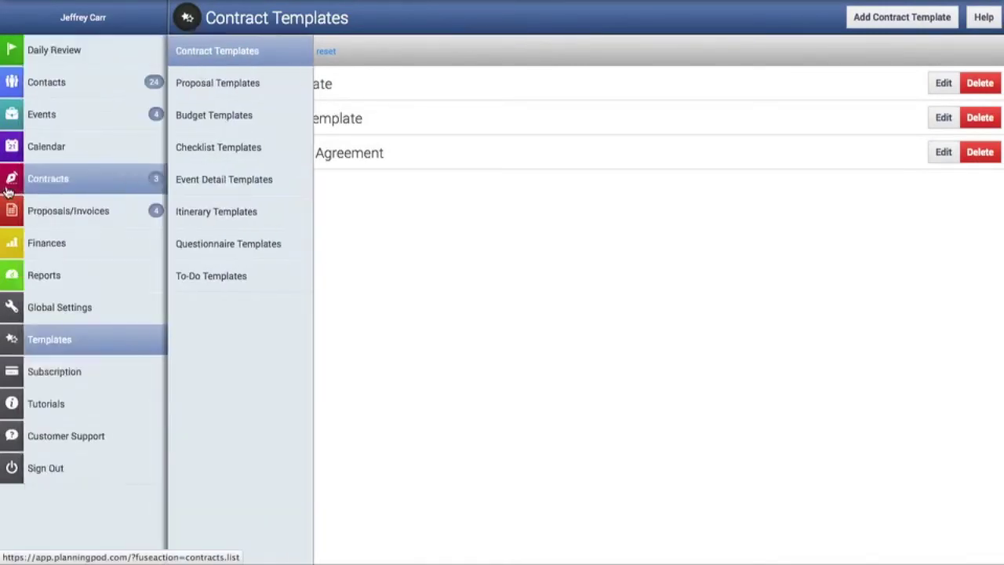
click(45, 180)
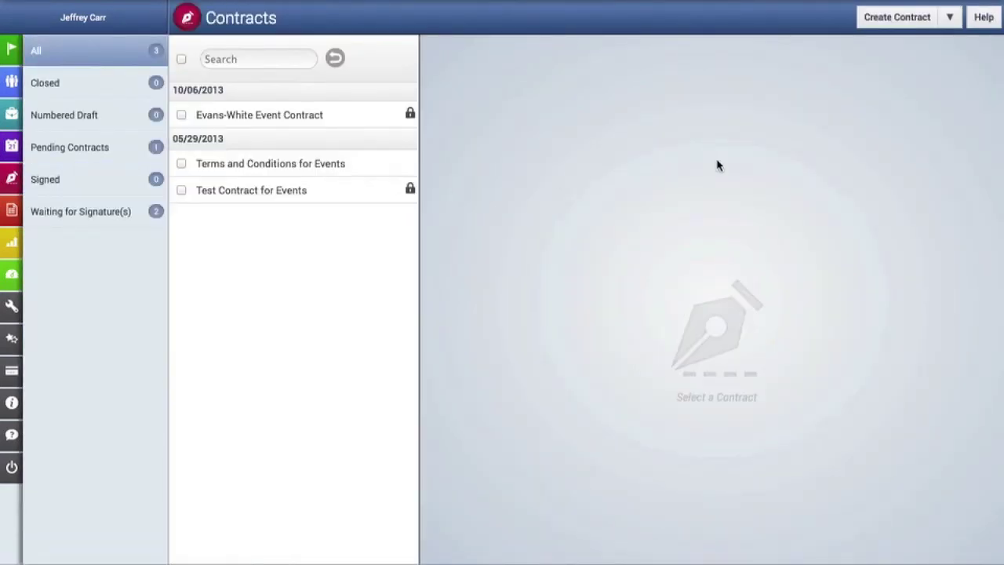
click(953, 18)
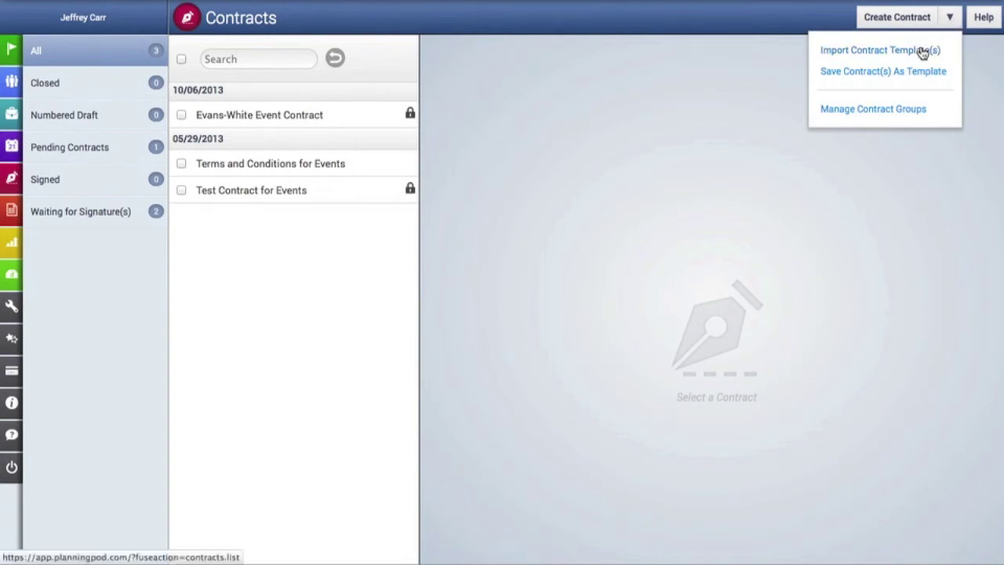
click(923, 49)
click(415, 151)
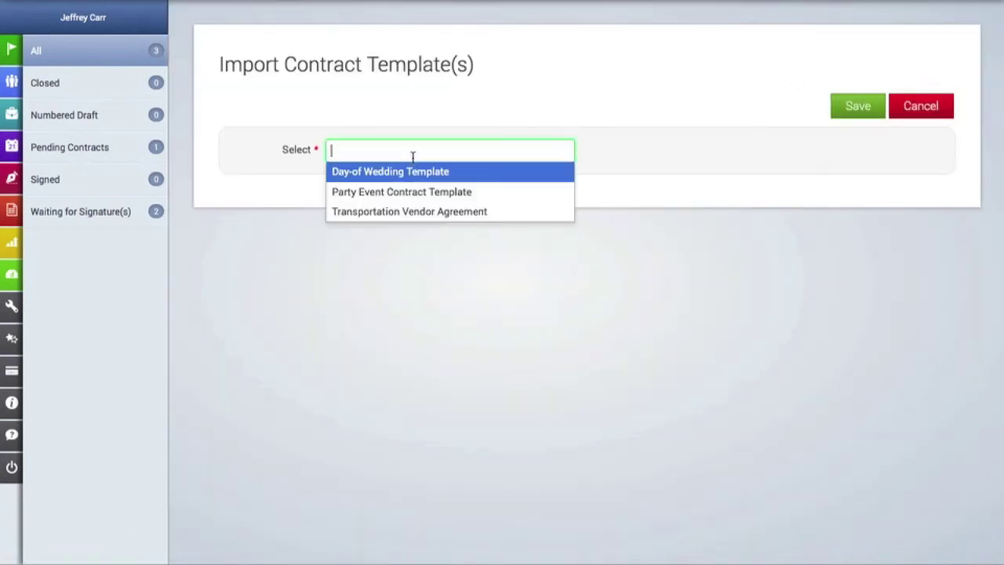
click(414, 193)
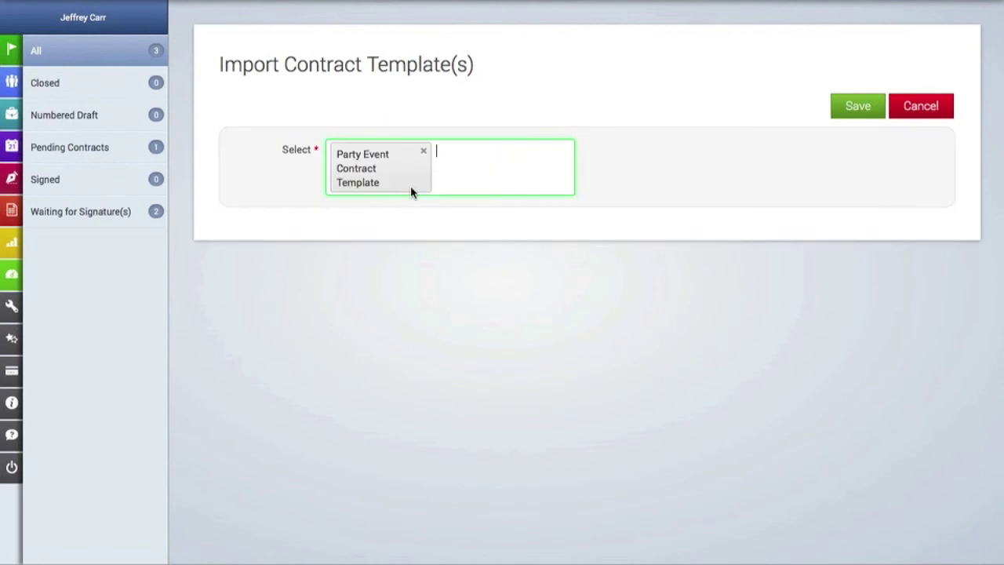
click(869, 107)
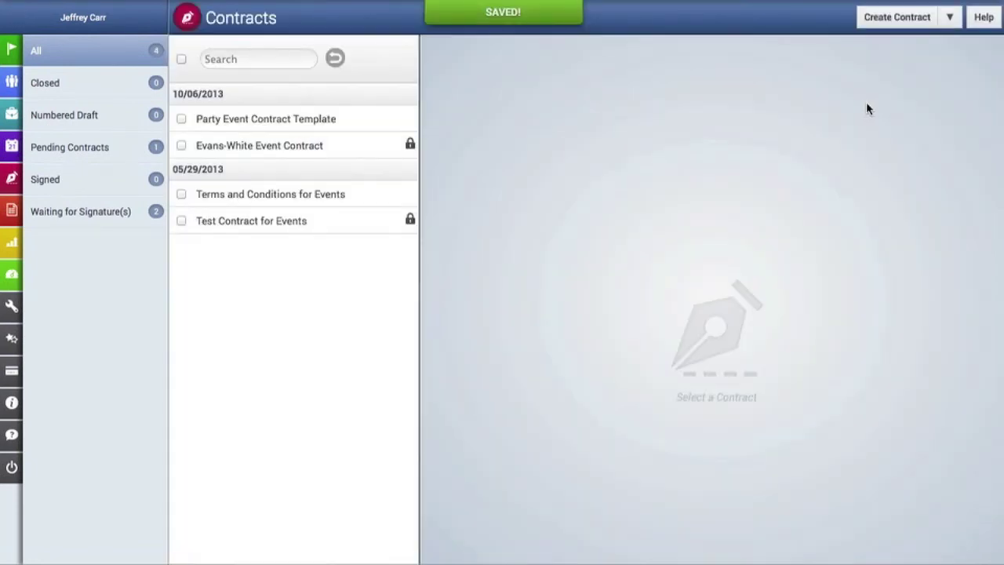
click(325, 119)
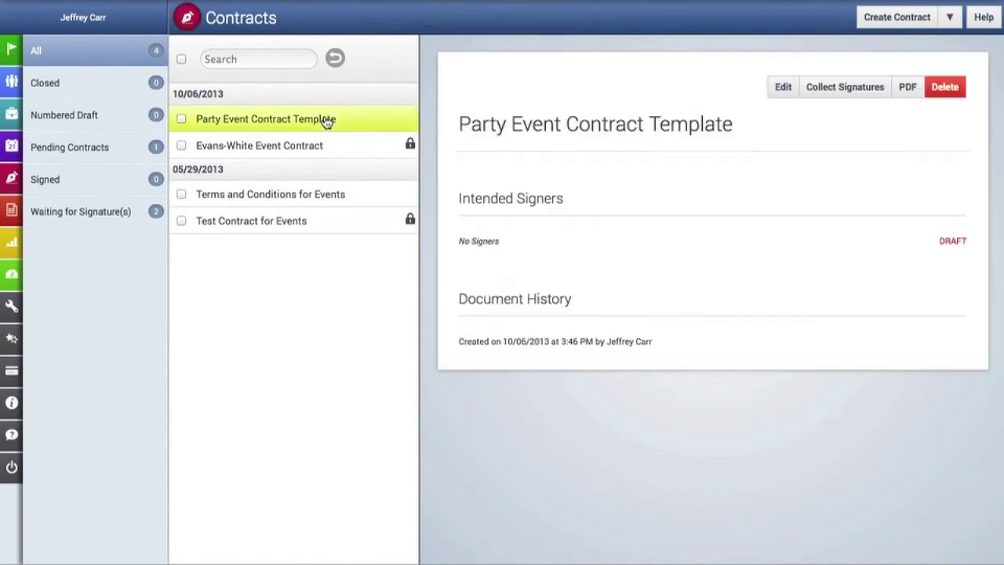
Step: Rename the imported contract's reference to Jones-Lucas Party Contract
click(783, 88)
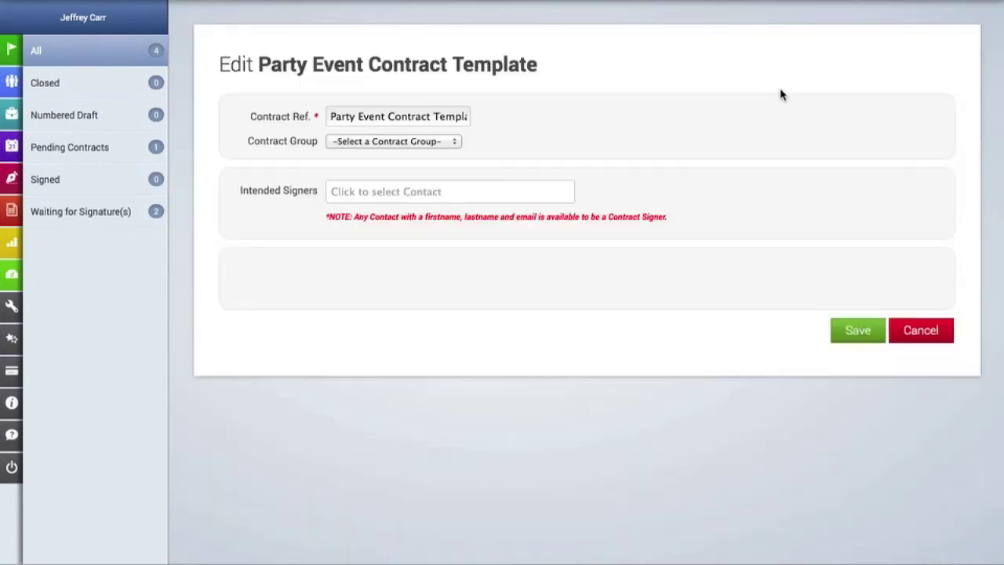
click(384, 116)
drag(384, 117, 258, 99)
text(J)
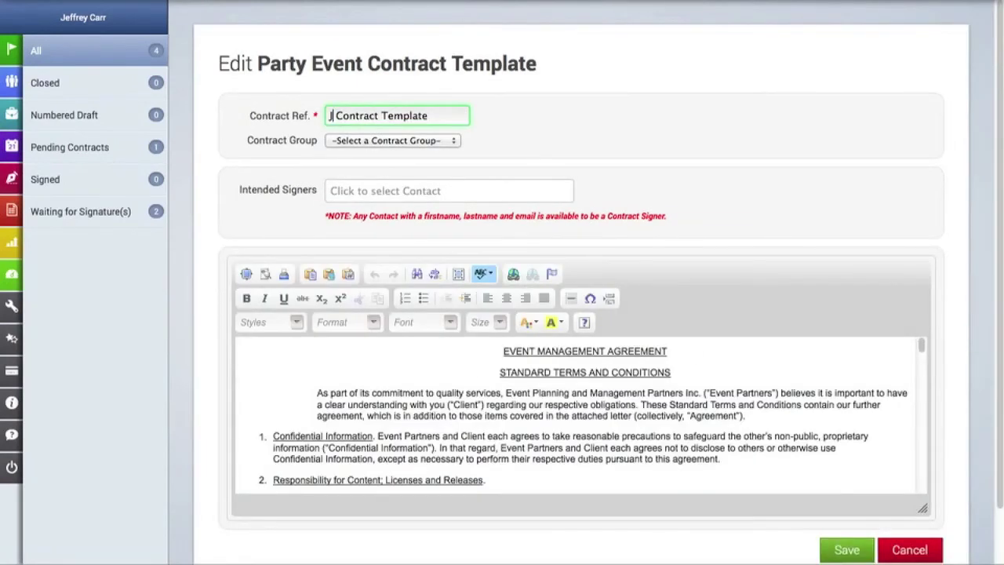
text(ones-Luc)
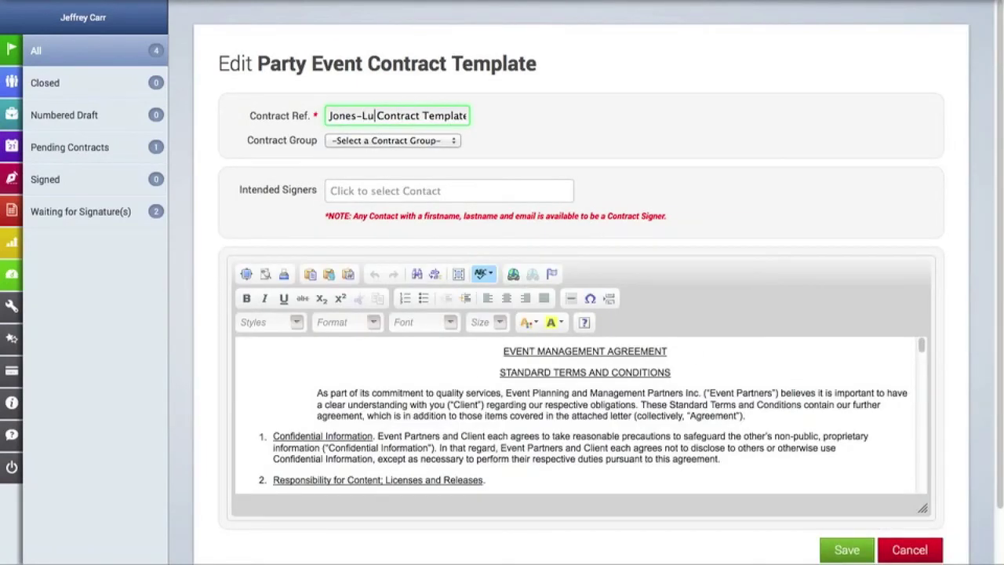
text(as)
key(End)
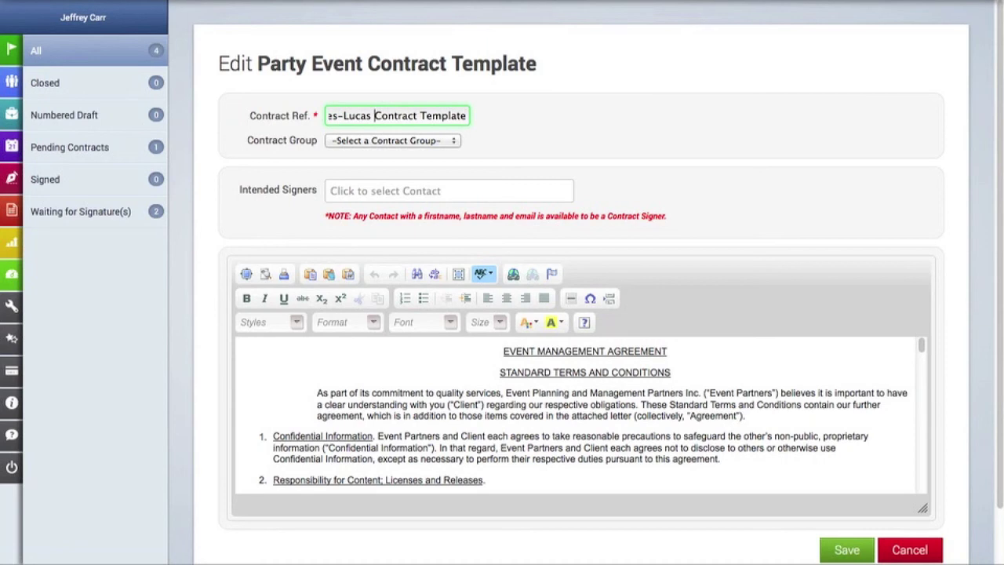
key(BackSpace)
key(BackSpace)
key(BackSpace)
key(BackSpace)
key(BackSpace)
key(BackSpace)
key(BackSpace)
key(BackSpace)
key(BackSpace)
key(BackSpace)
key(BackSpace)
key(BackSpace)
key(BackSpace)
key(BackSpace)
key(BackSpace)
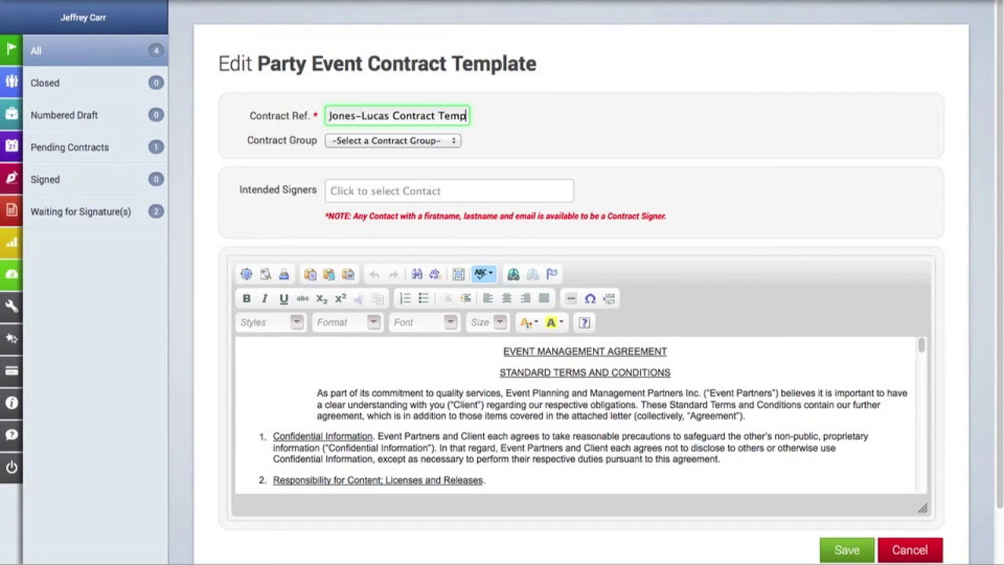
key(BackSpace)
key(BackSpace)
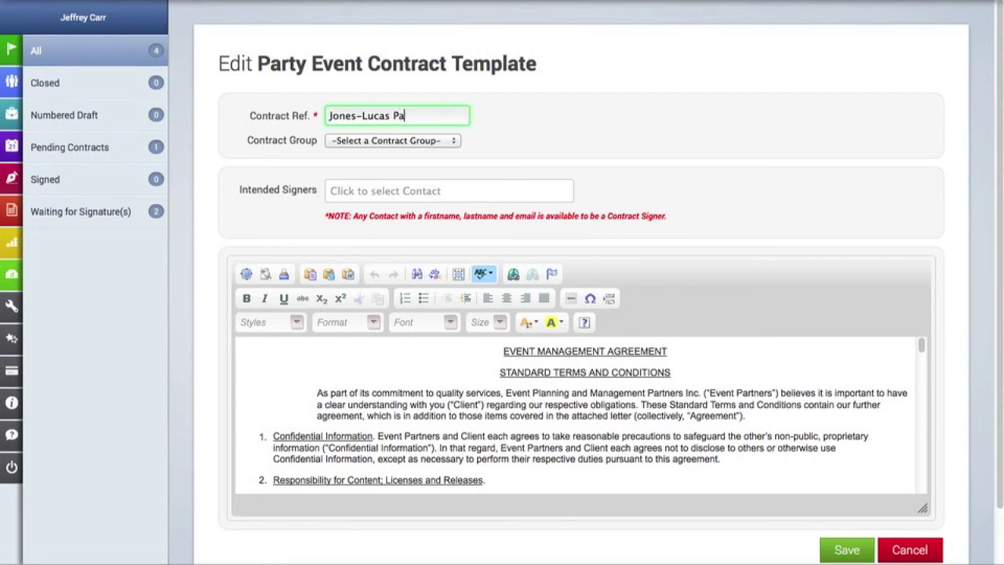
text(Party Contrack)
Step: Put the contract in Pending Contracts, add two intended signers, and save
click(354, 142)
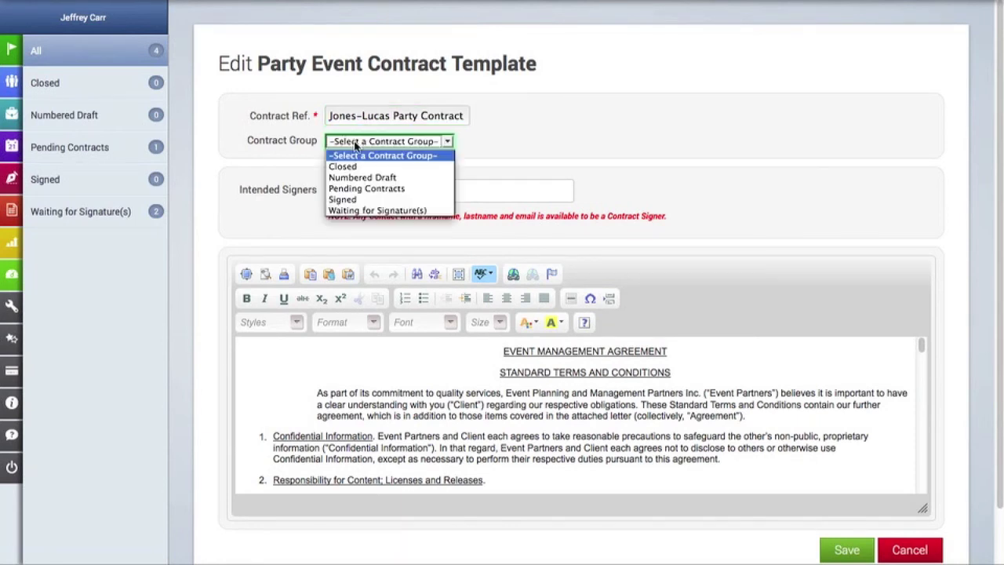
click(356, 188)
click(361, 190)
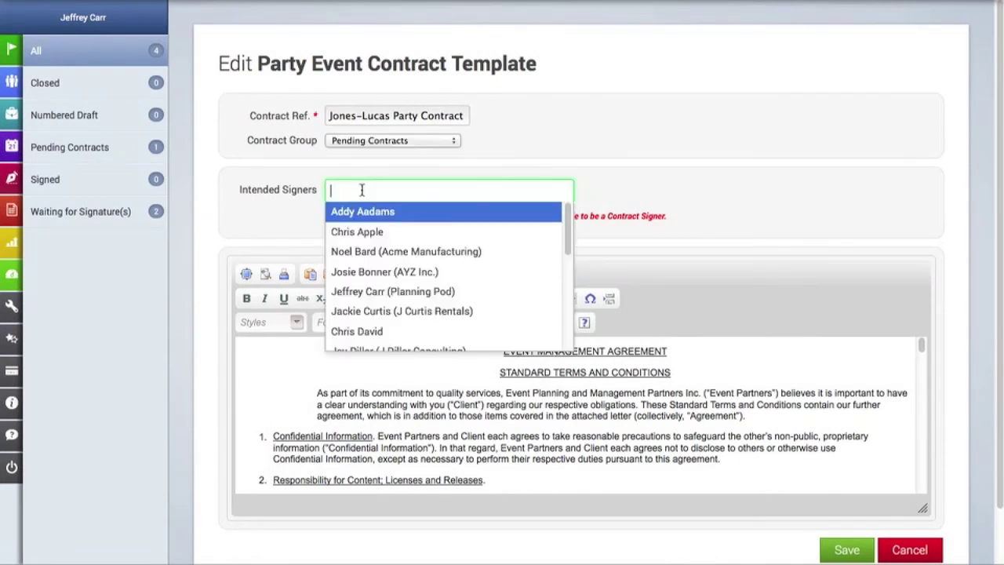
click(392, 291)
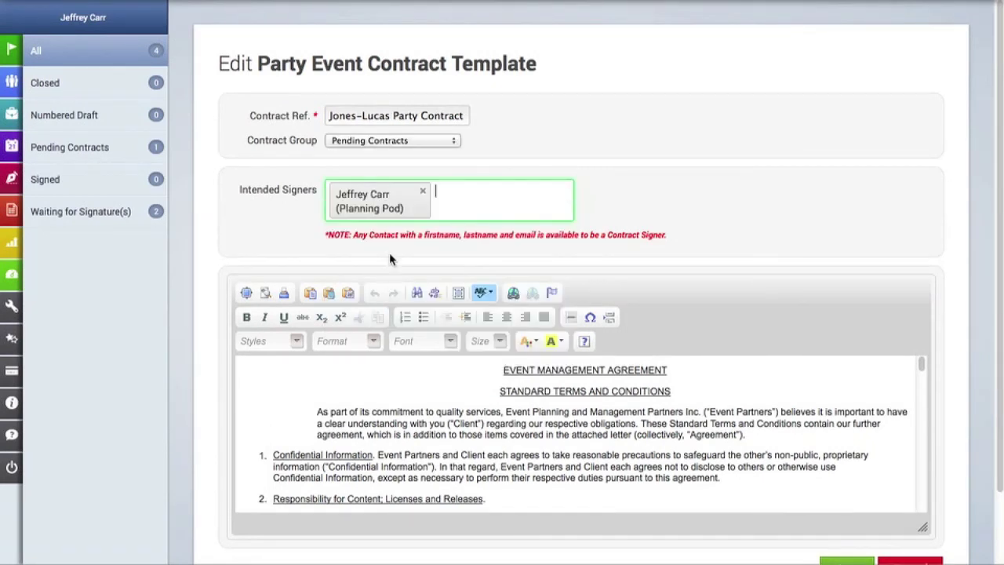
click(485, 194)
click(464, 270)
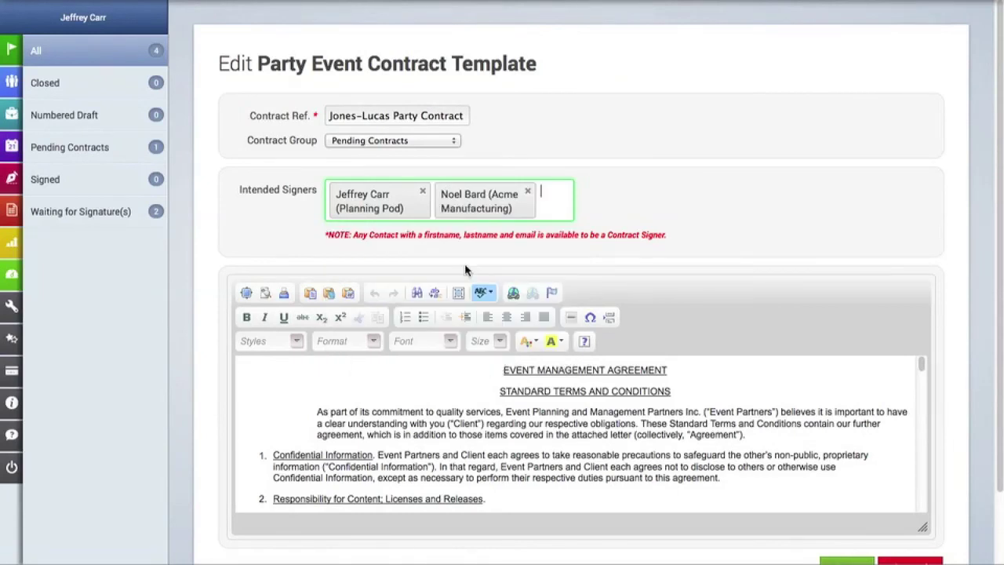
scroll(604, 381, down, 5)
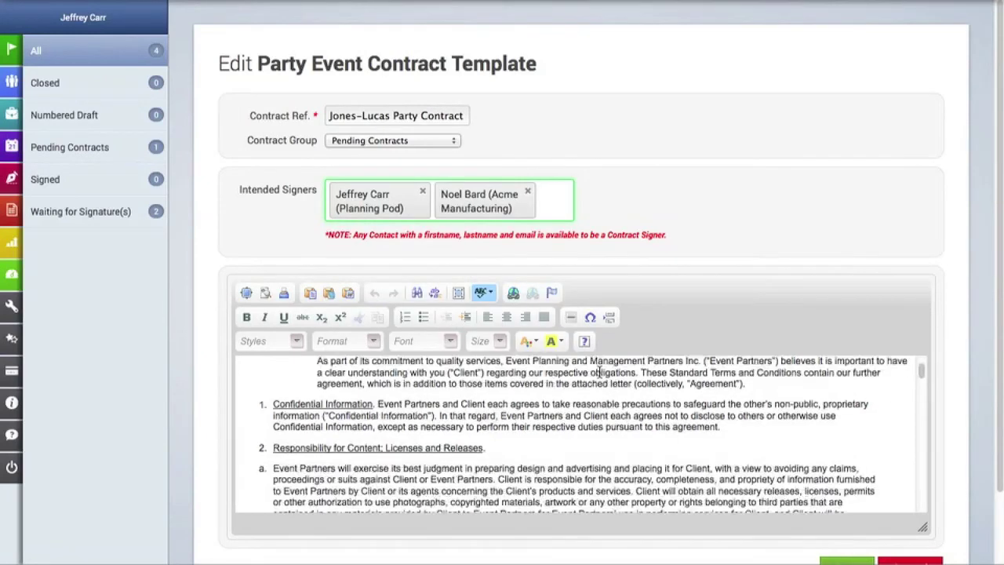
scroll(604, 380, down, 15)
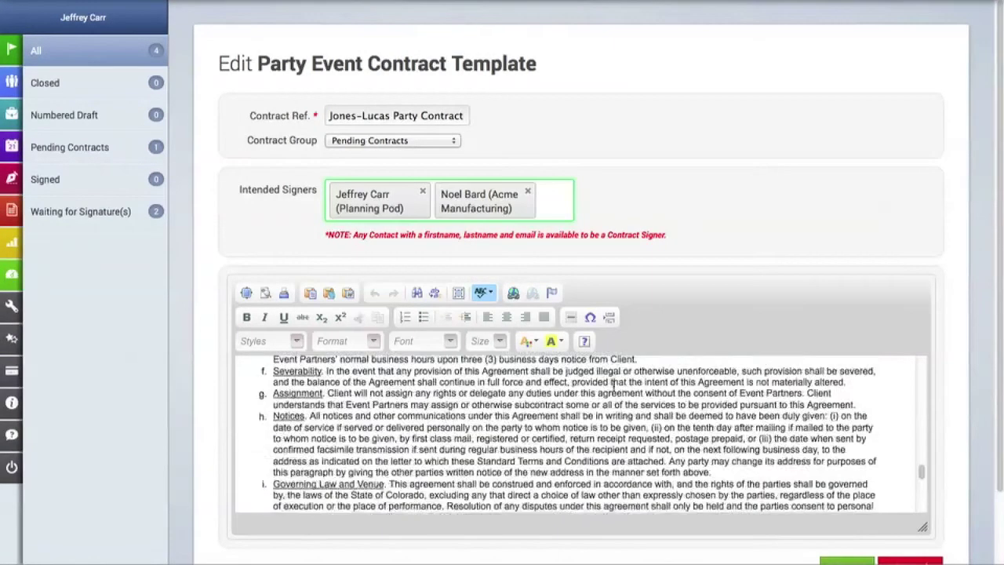
scroll(912, 313, down, 2)
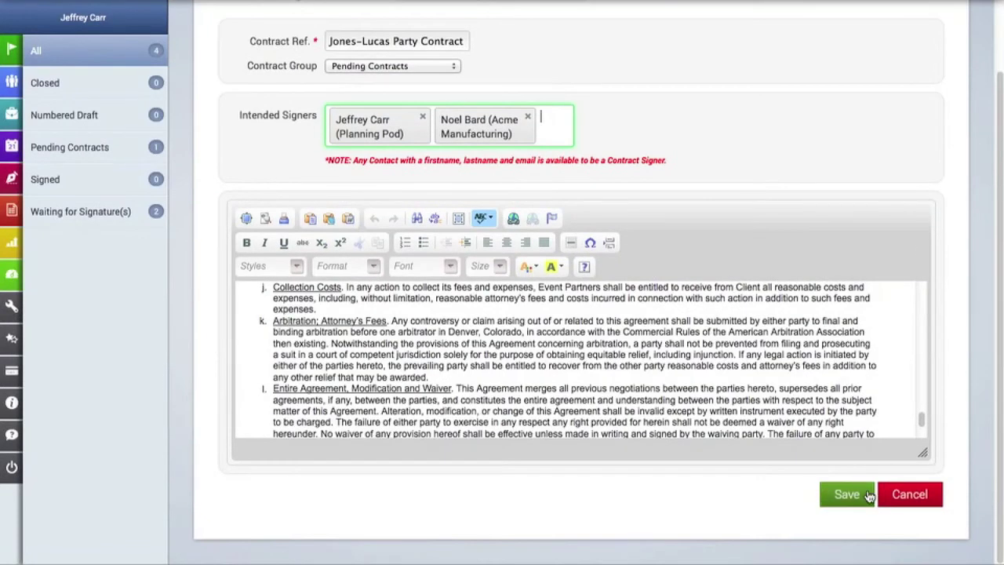
click(866, 494)
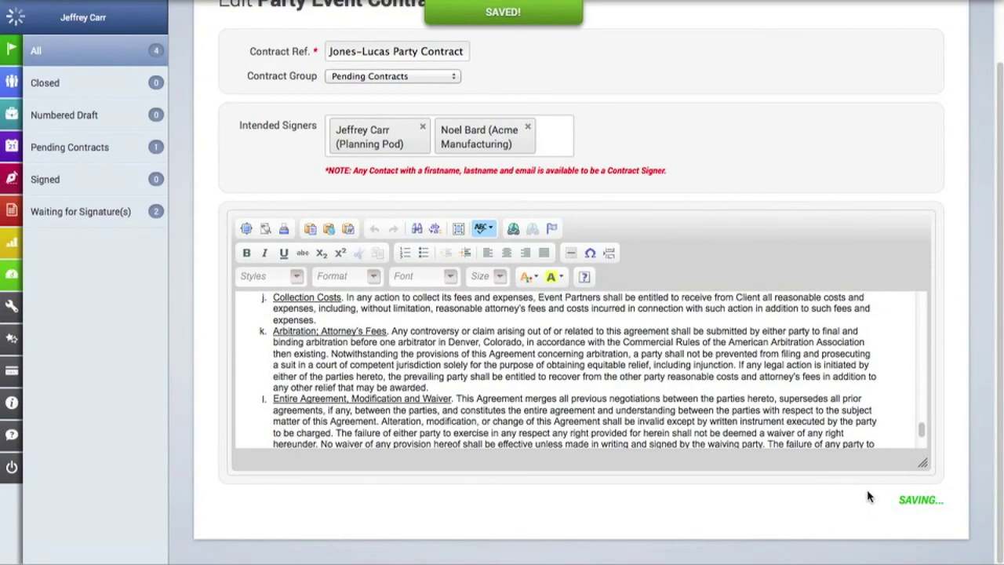